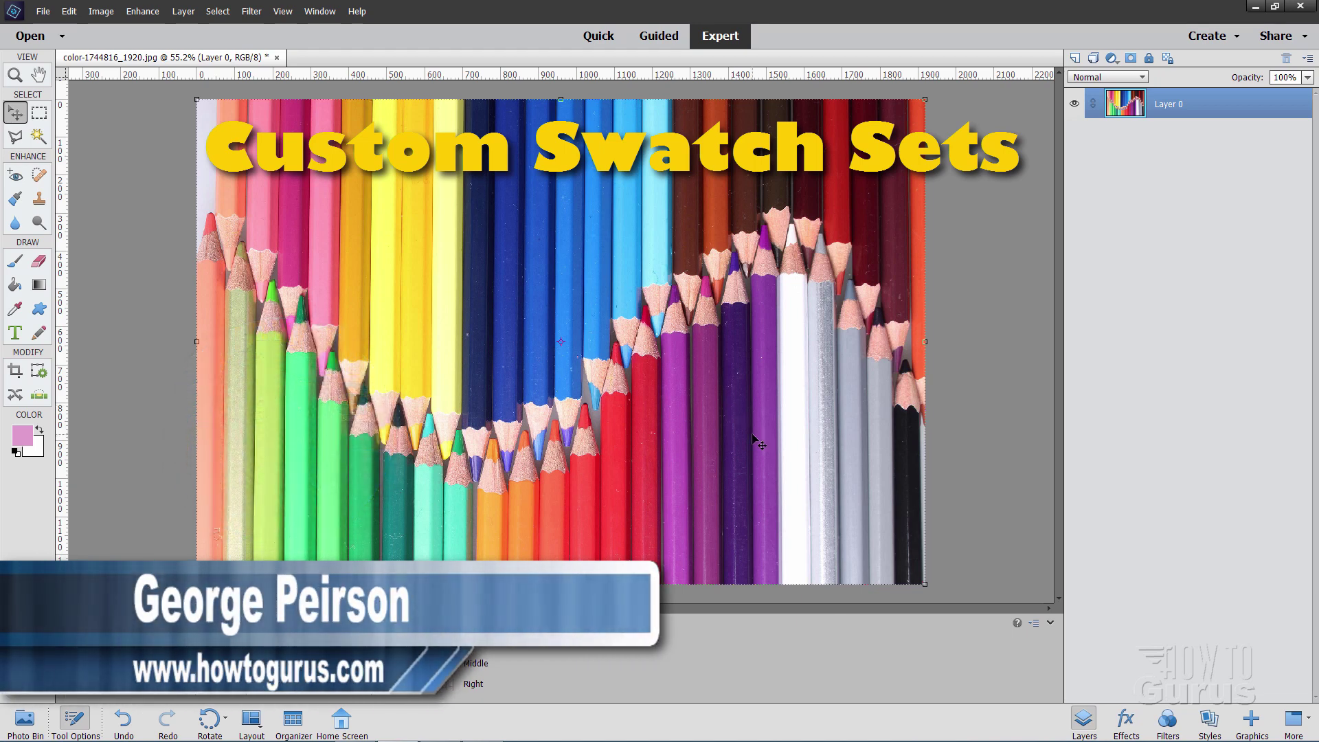
Step: Reset the colours from pink to the default black foreground and white background
left_click(16, 451)
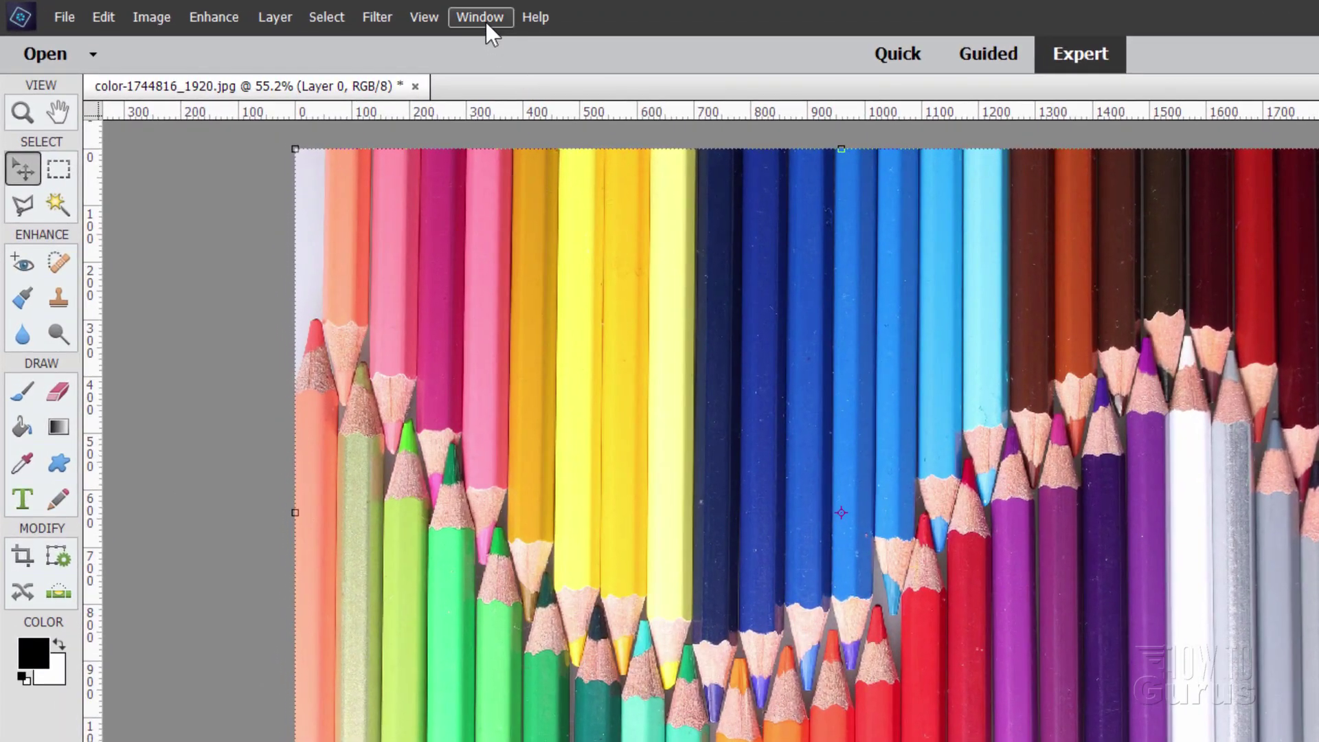
Step: Show the Color Swatches panel from the Window menu and move it into place
left_click(481, 19)
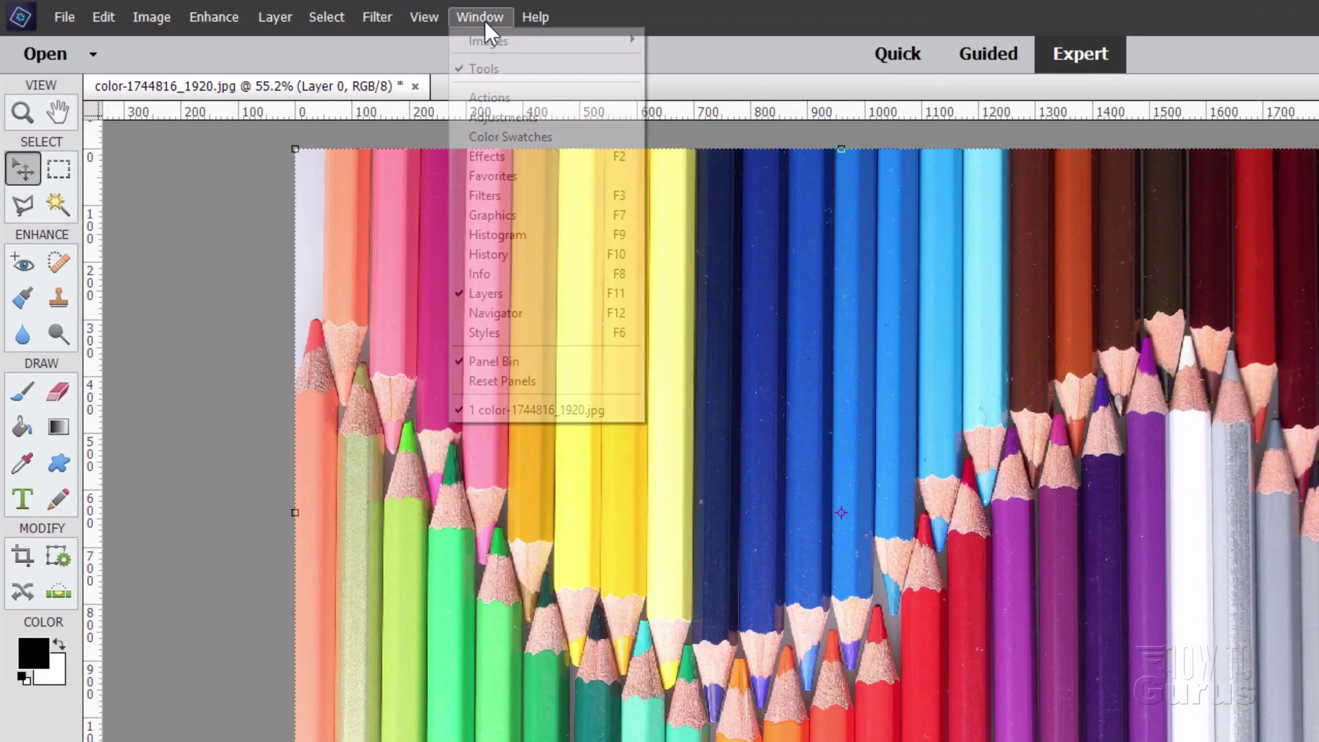
left_click(517, 137)
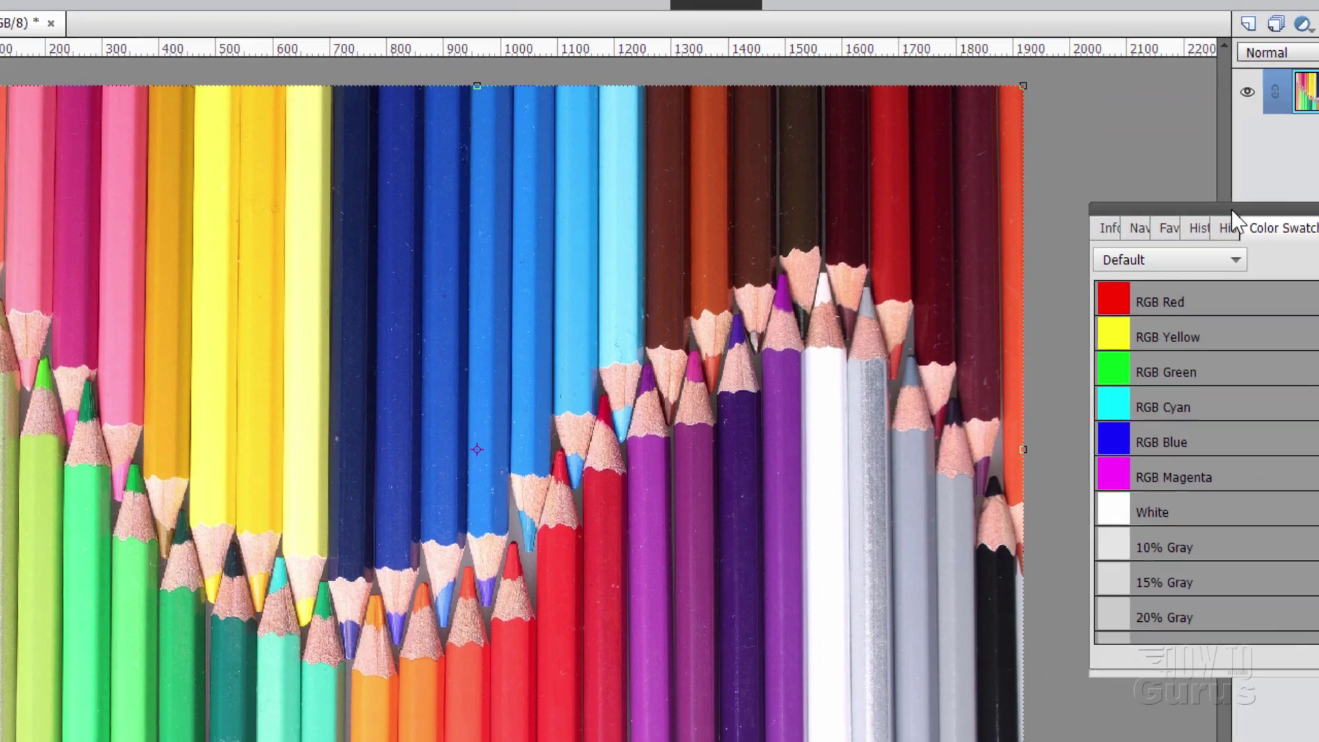
left_click_drag(1231, 209, 1195, 189)
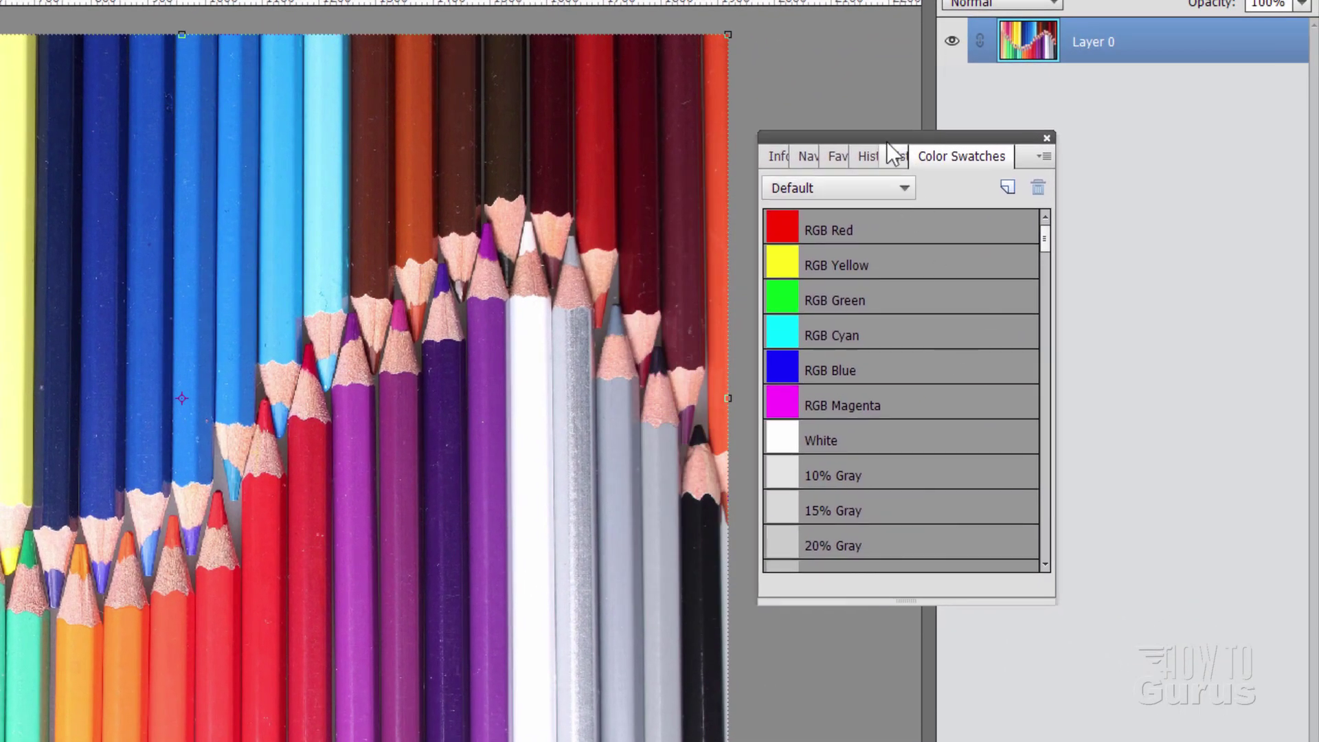
left_click_drag(886, 140, 890, 143)
Step: Switch the swatches to Small Thumbnail, then back to Large List, and select RGB Red
left_click(1049, 160)
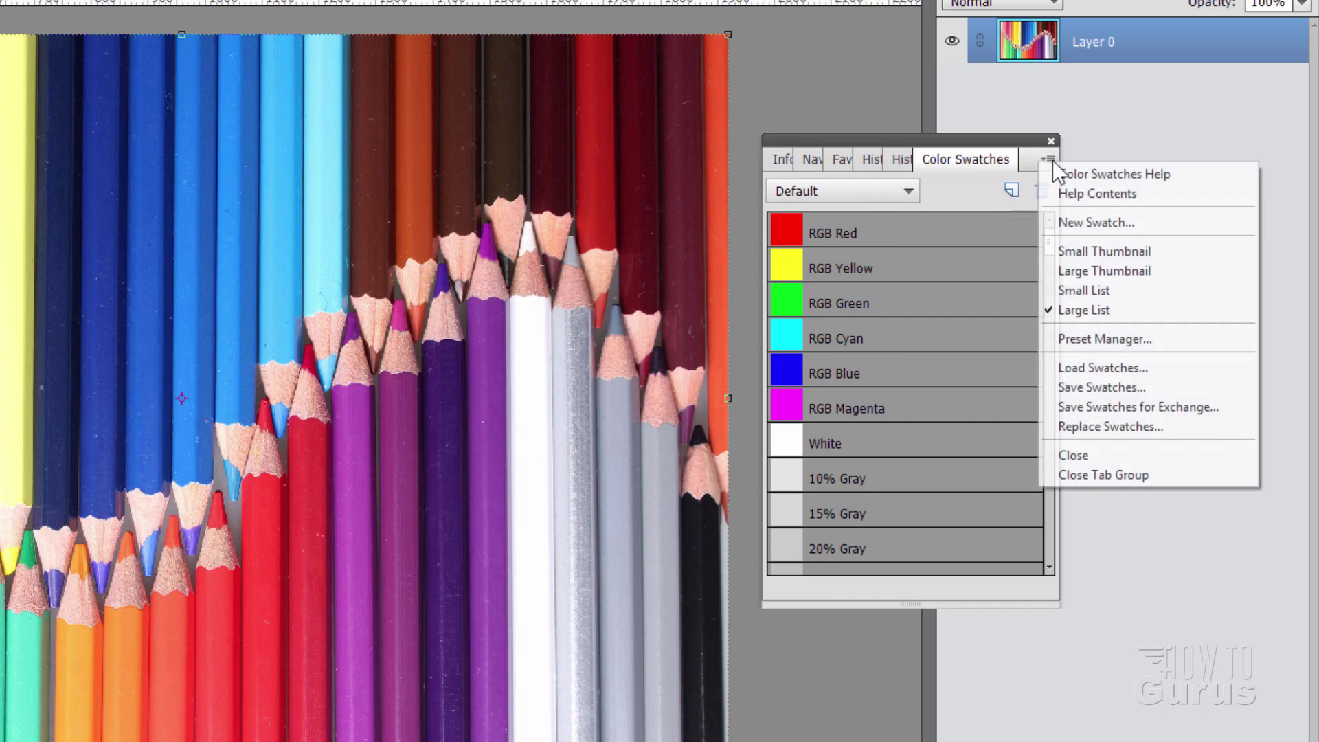
left_click(1069, 250)
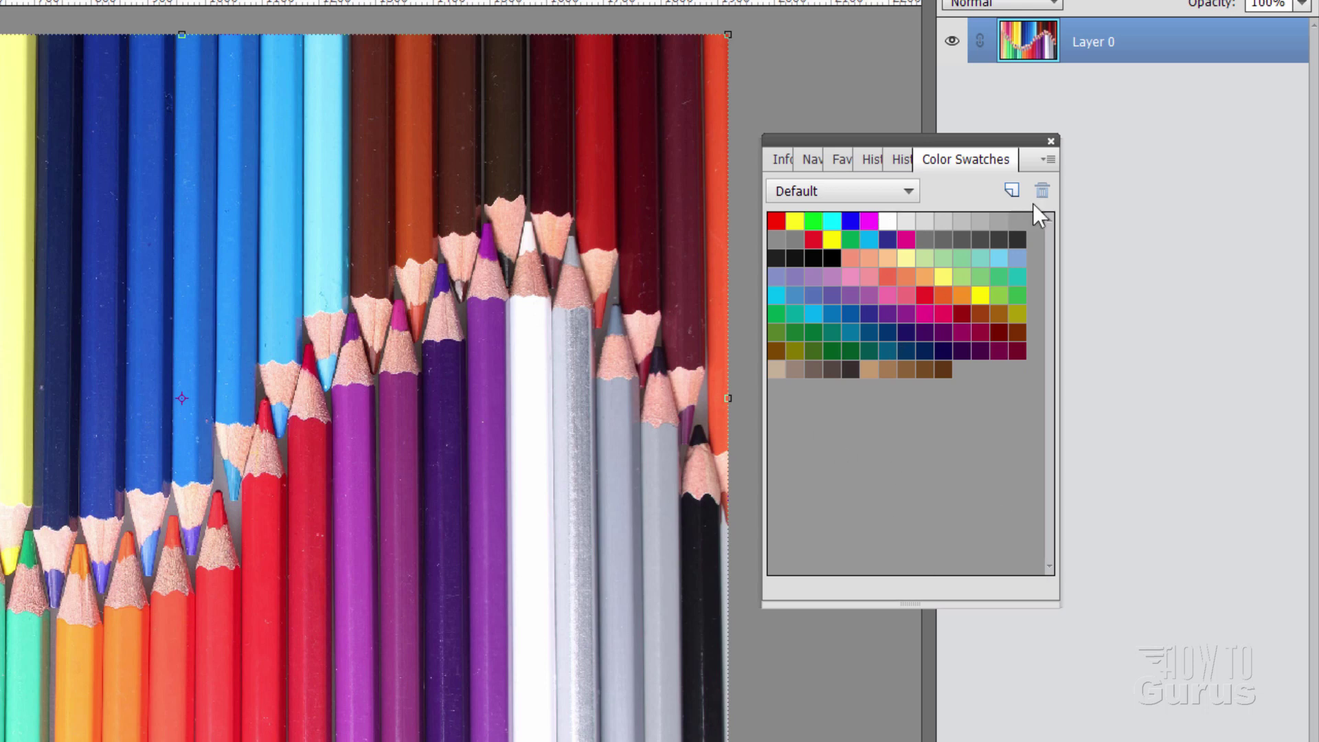
left_click(1048, 156)
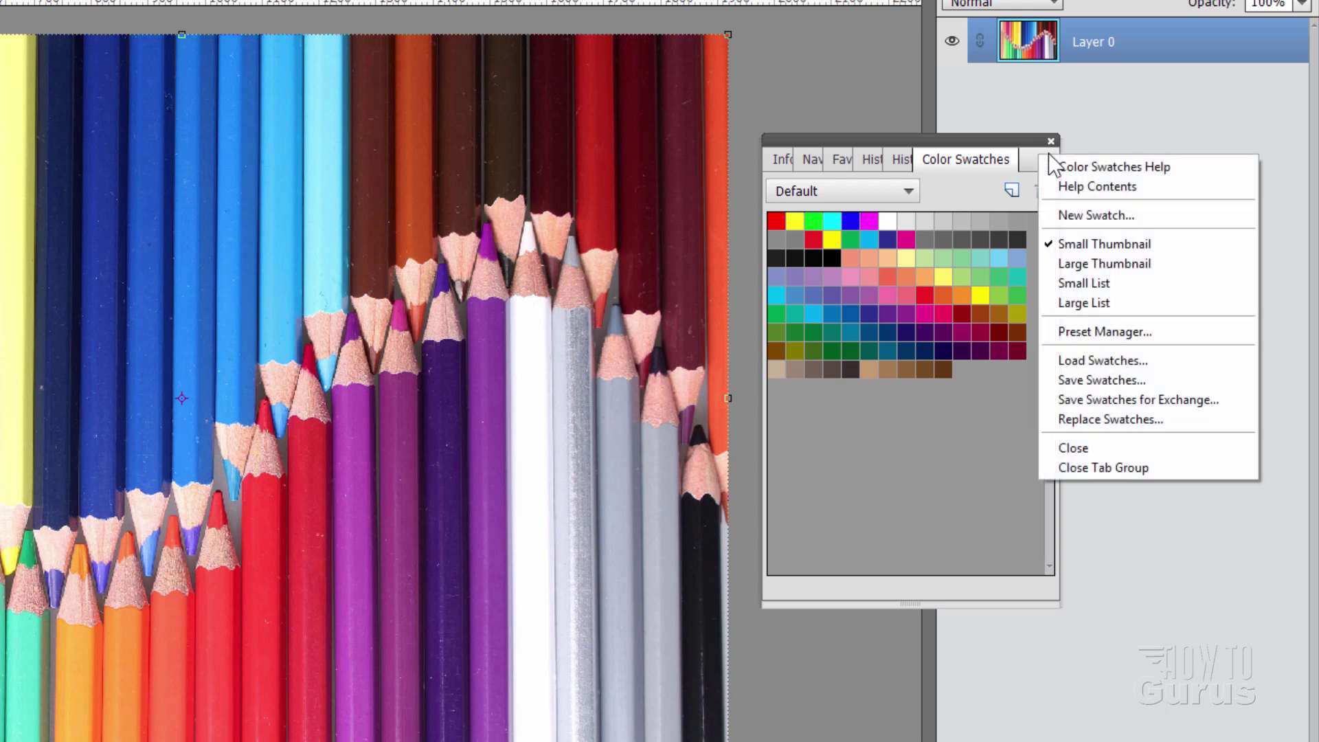
left_click(1088, 302)
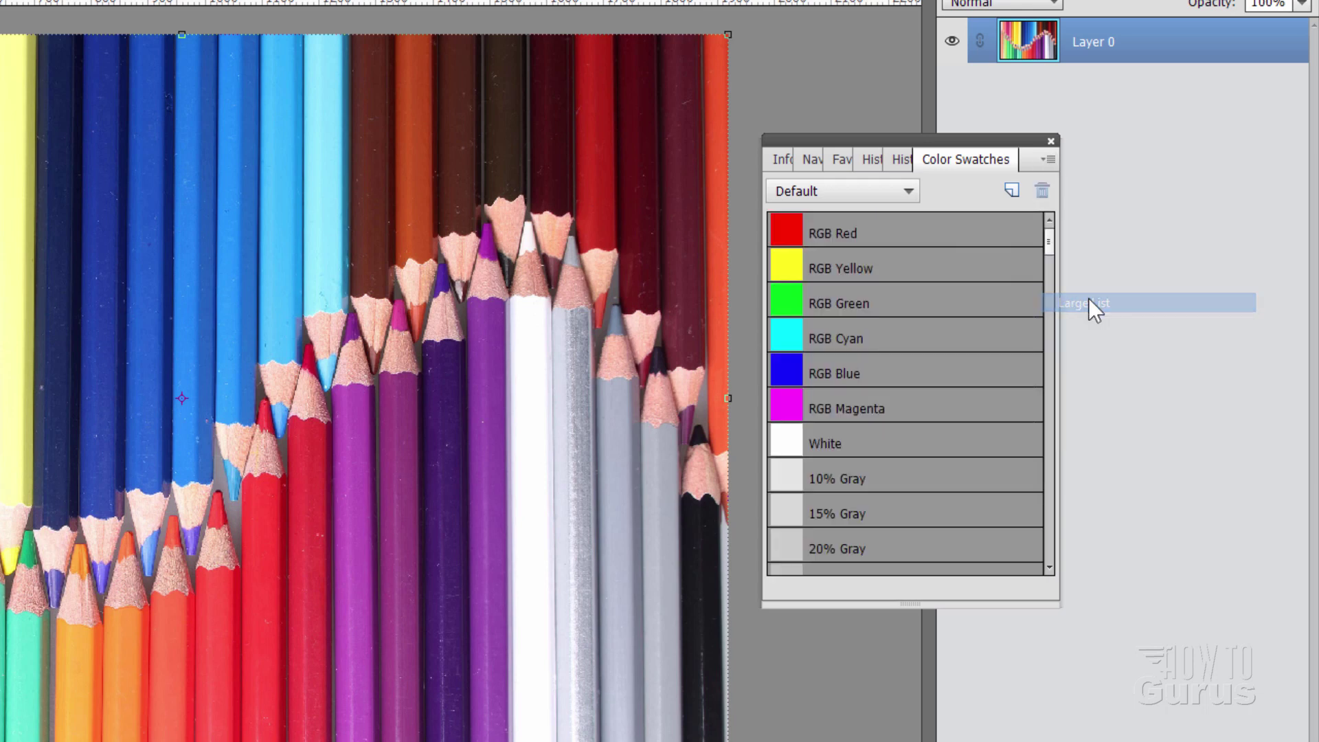
left_click(794, 242)
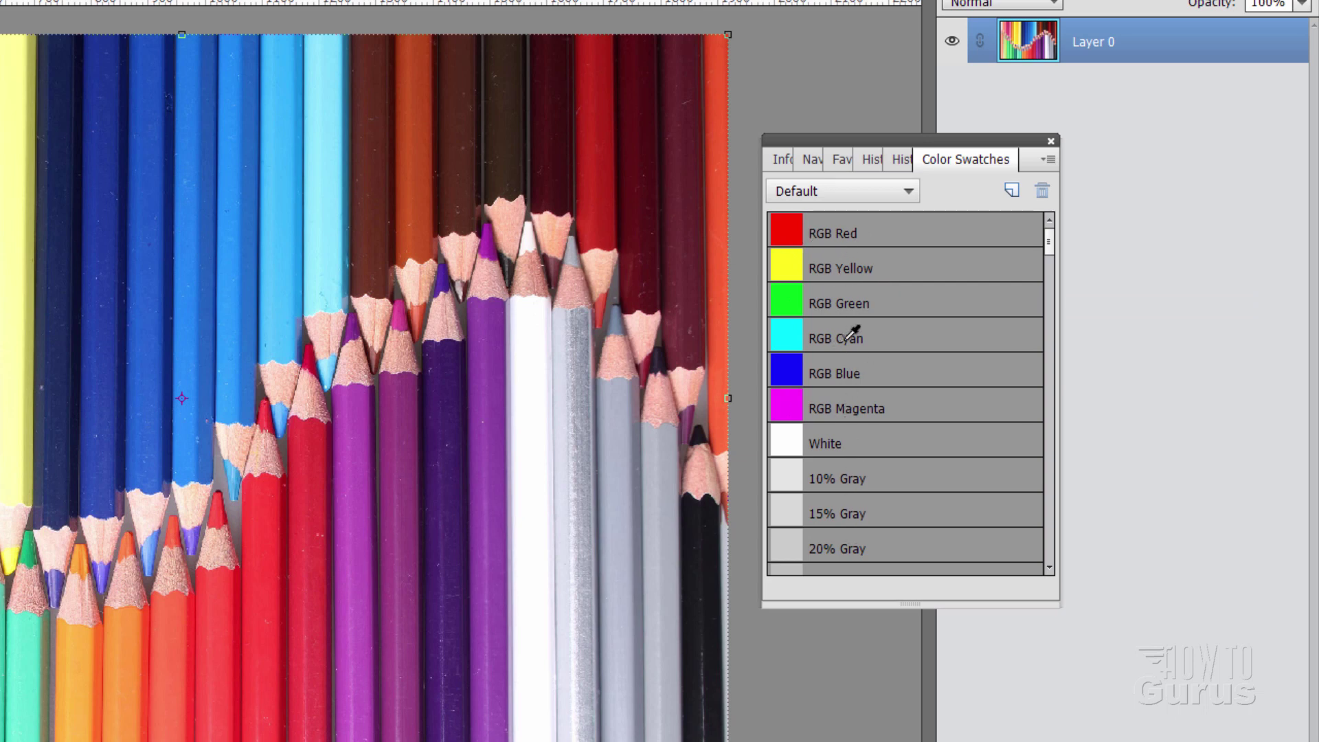
left_click_drag(1047, 249, 968, 198)
left_click(915, 190)
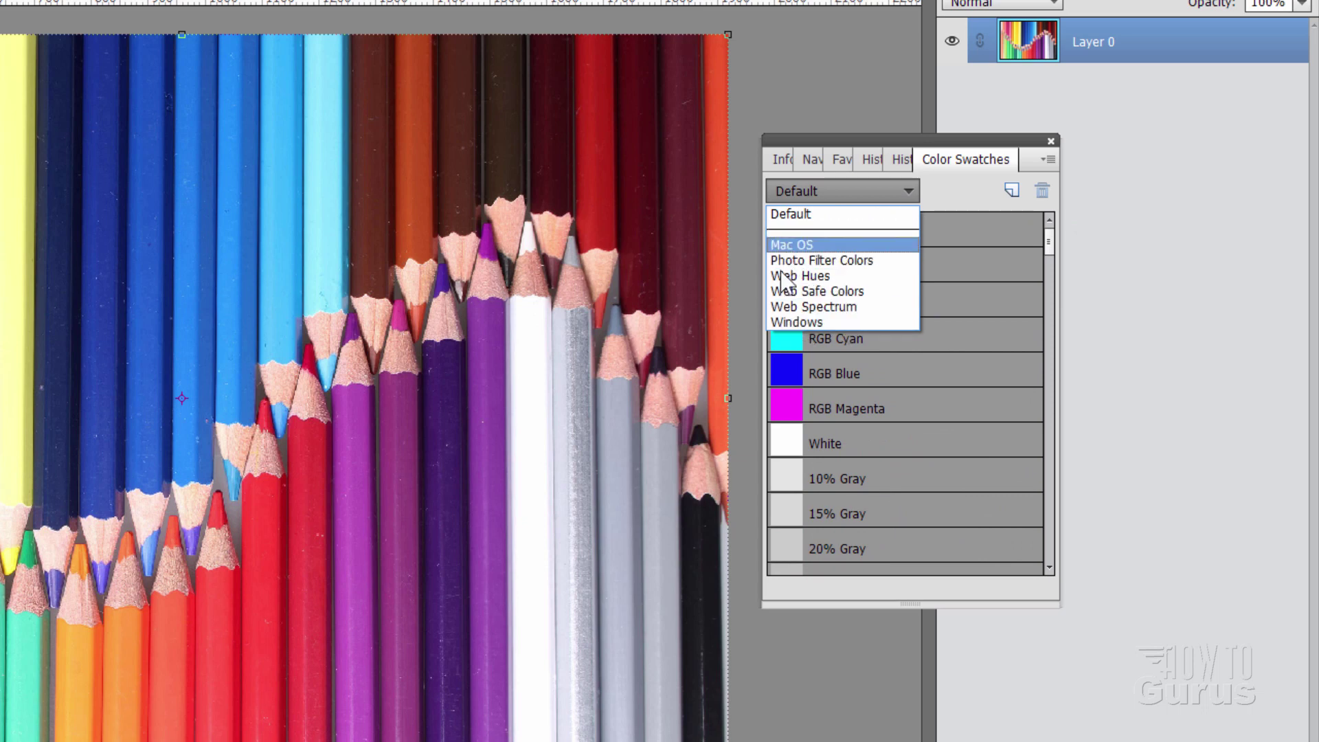
left_click(850, 307)
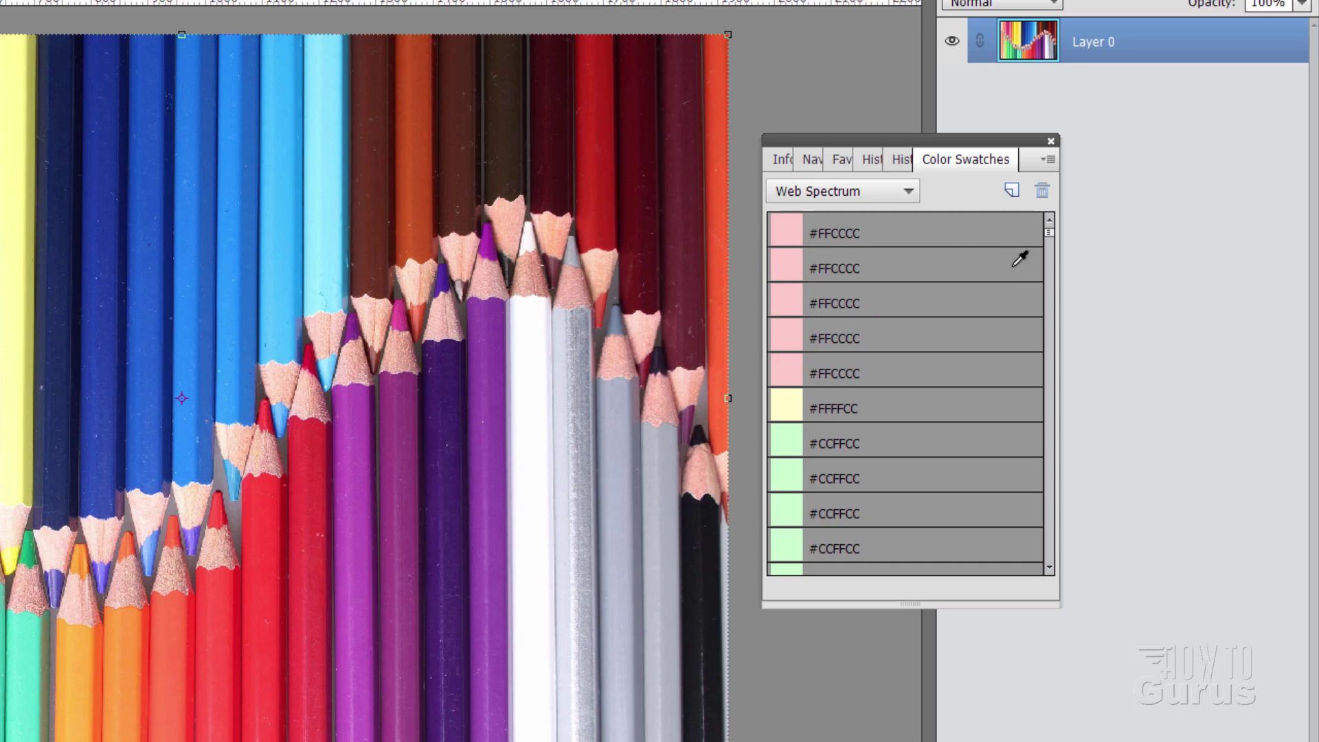
left_click(897, 194)
left_click(831, 260)
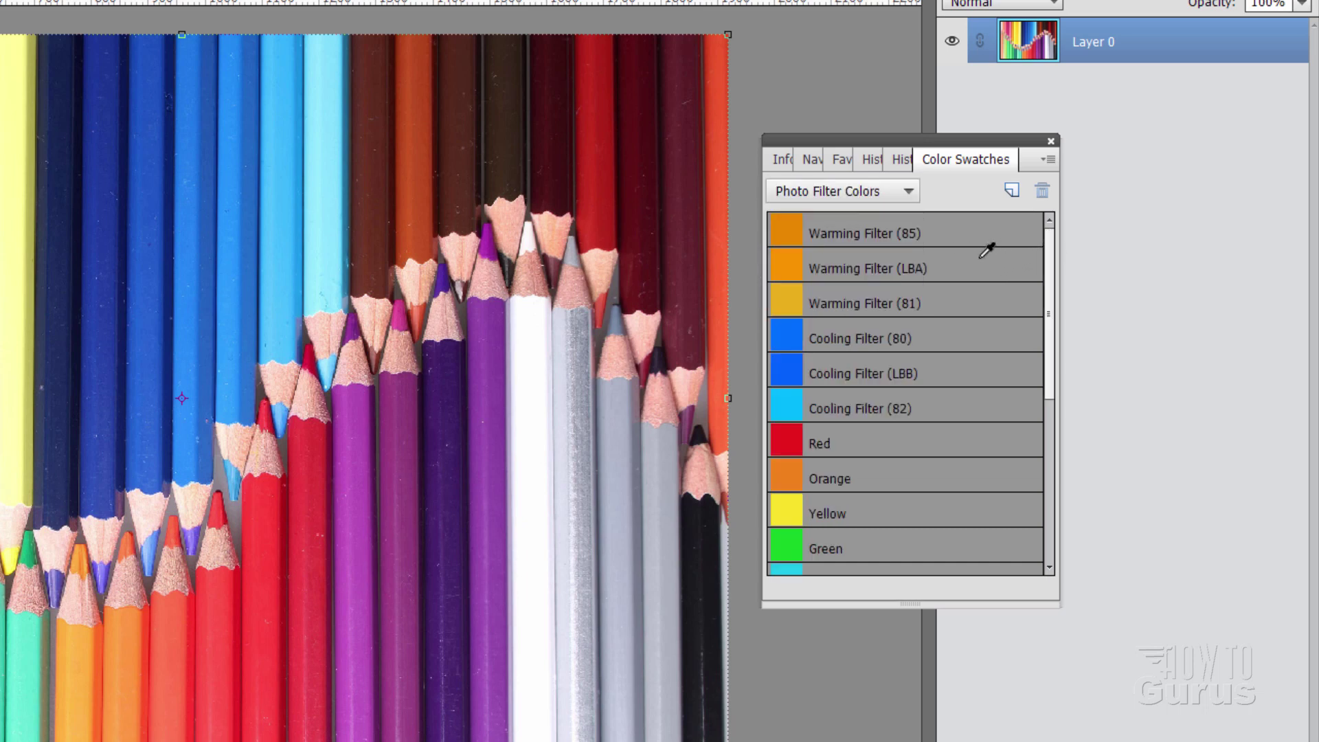
left_click(879, 196)
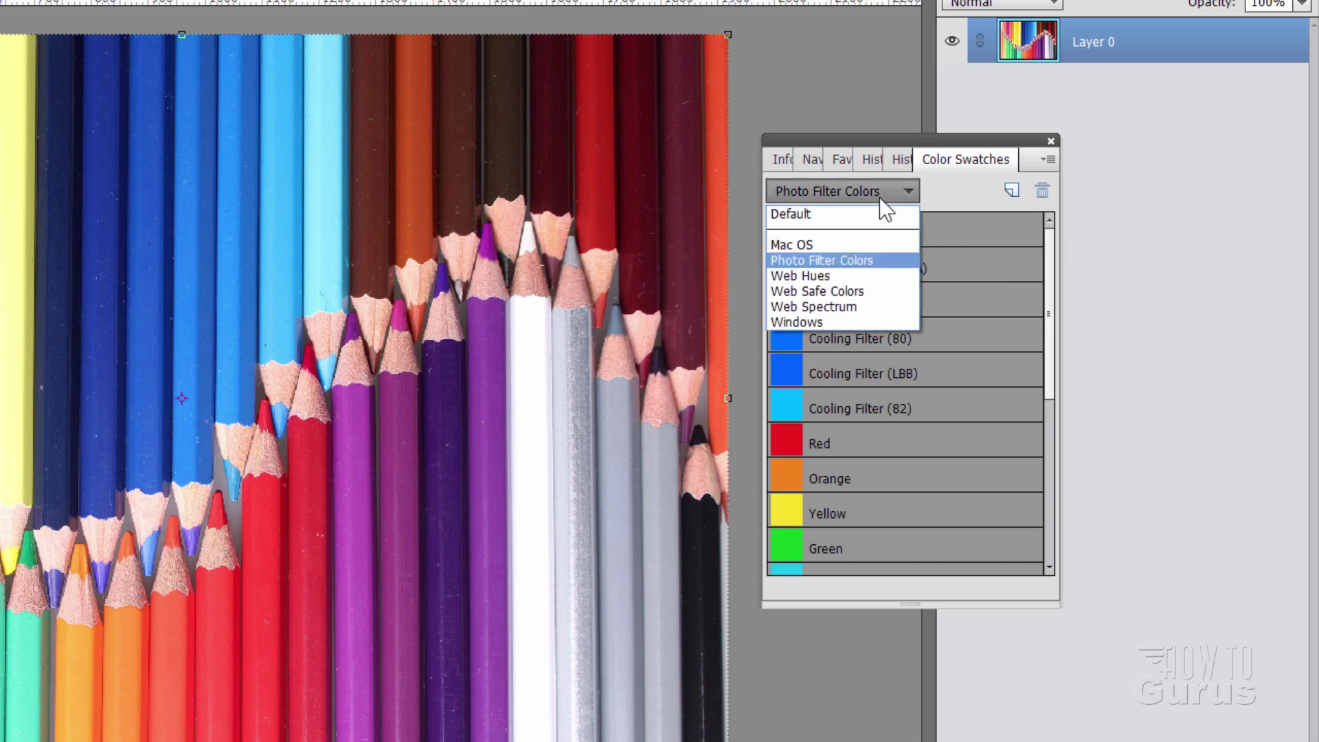
left_click(810, 214)
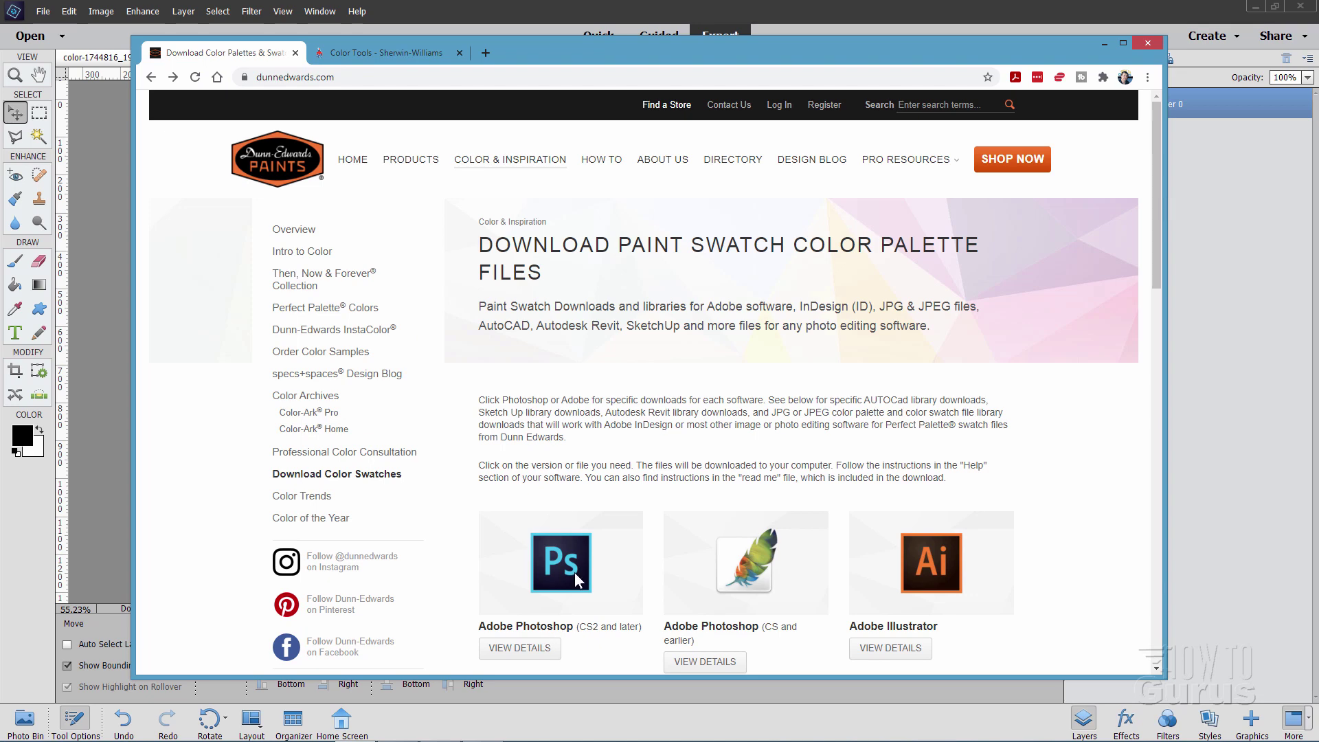
Step: Look over the Sherwin-Williams Color Tools tab, then return to Dunn-Edwards' software download tiles
left_click(389, 51)
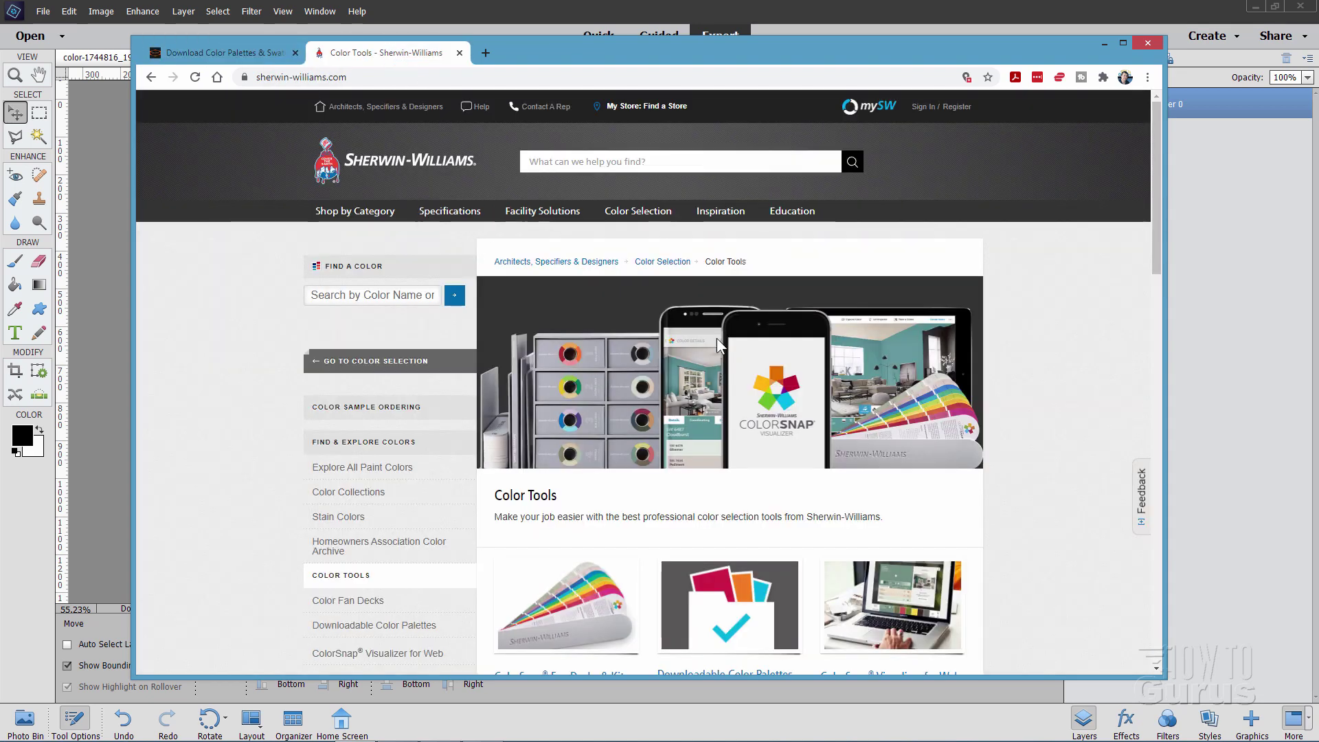
scroll(740, 451, "down", 3)
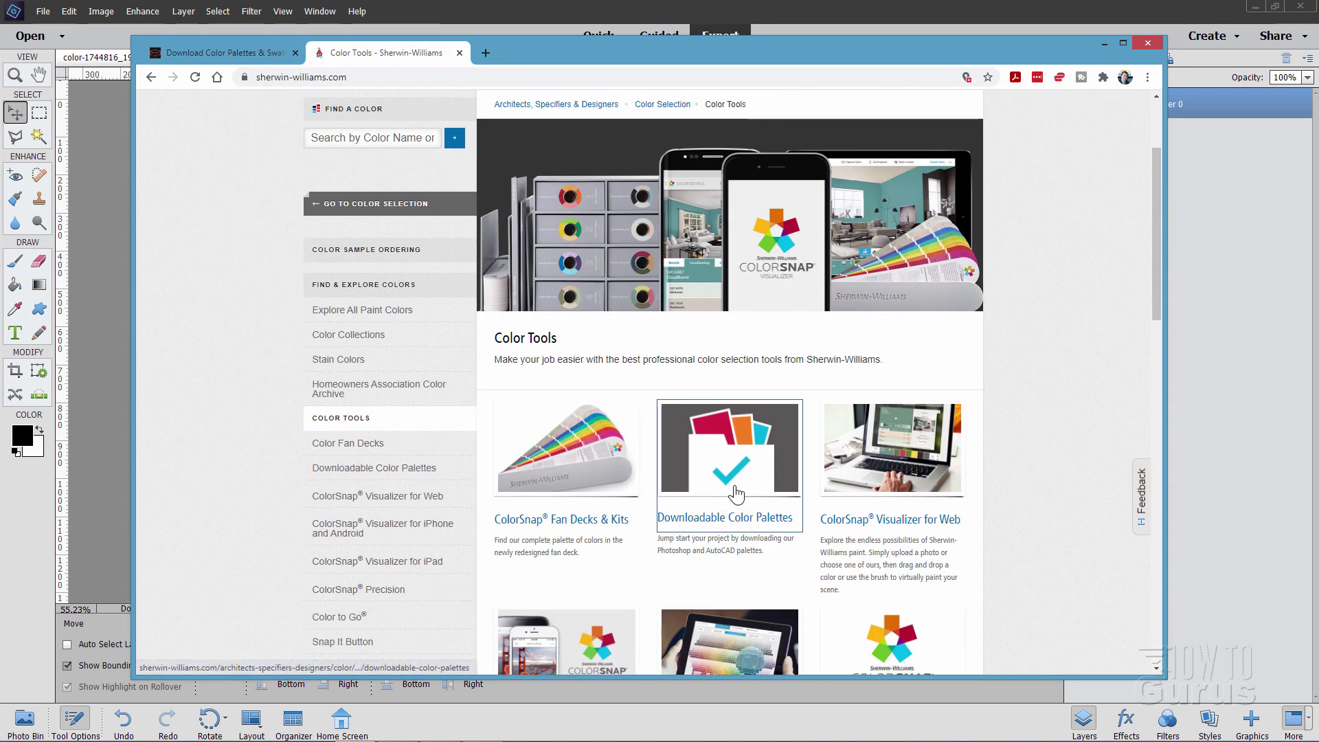
scroll(718, 430, "up", 3)
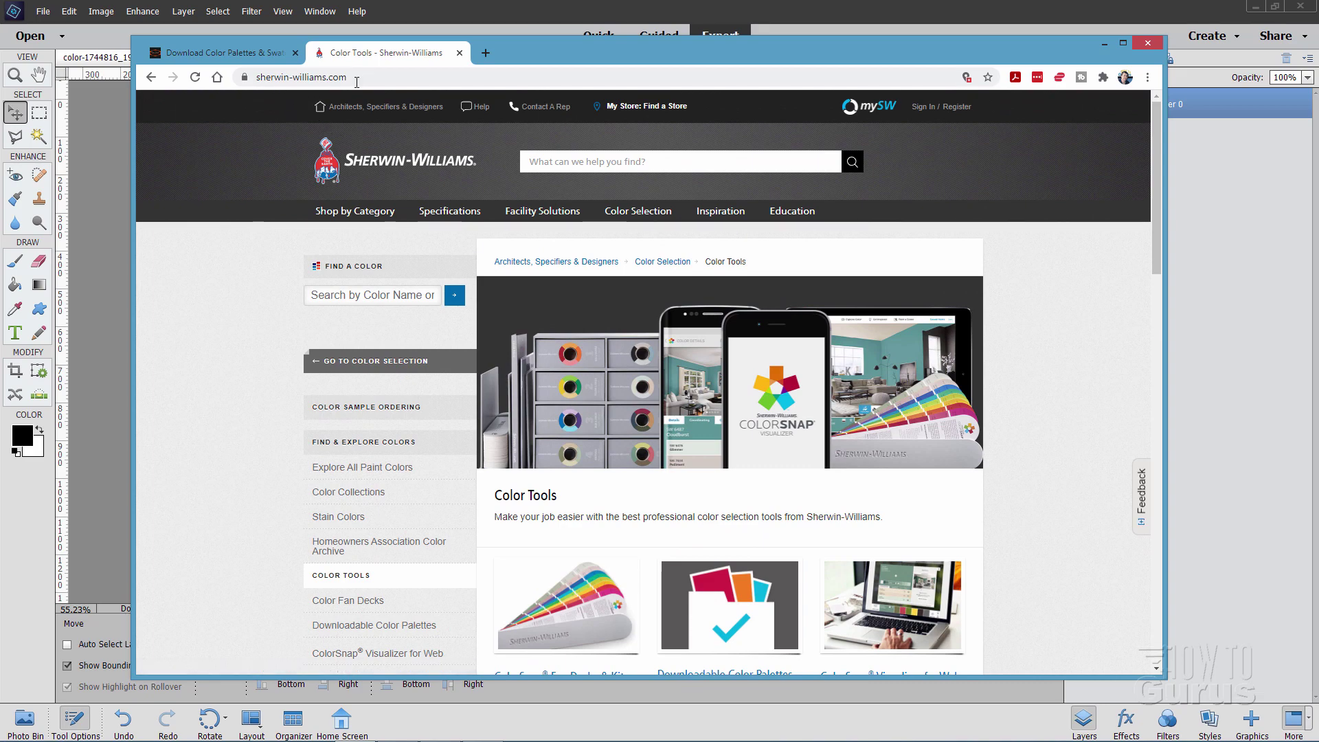
mouse_move(471, 74)
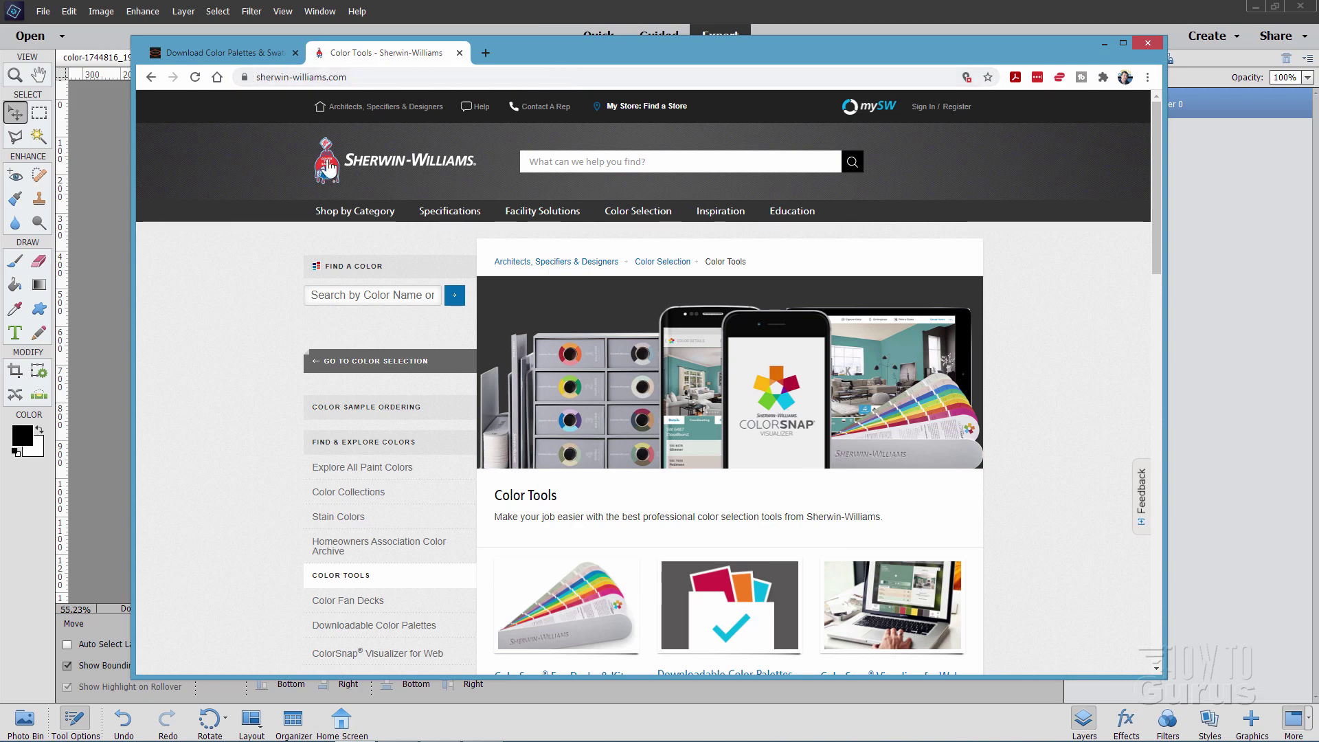
key("ctrl+shift+Tab")
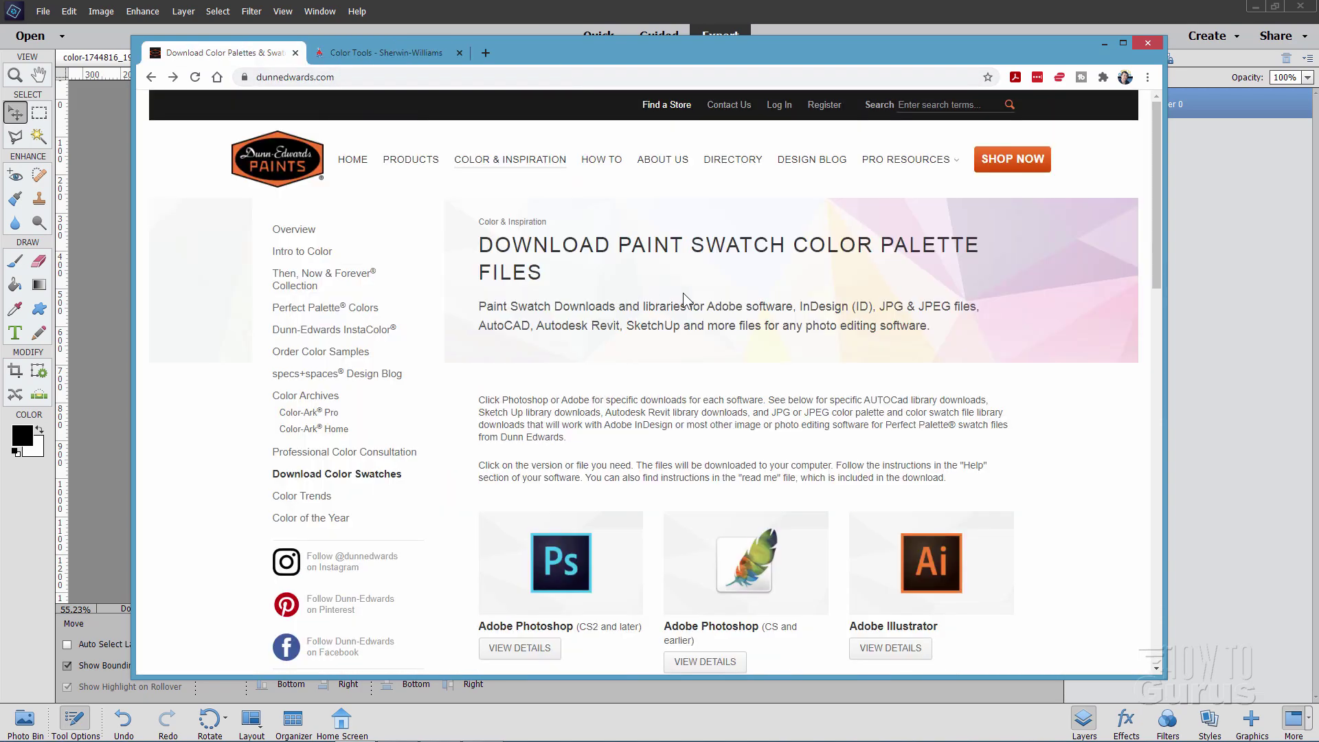
scroll(708, 296, "down", 2)
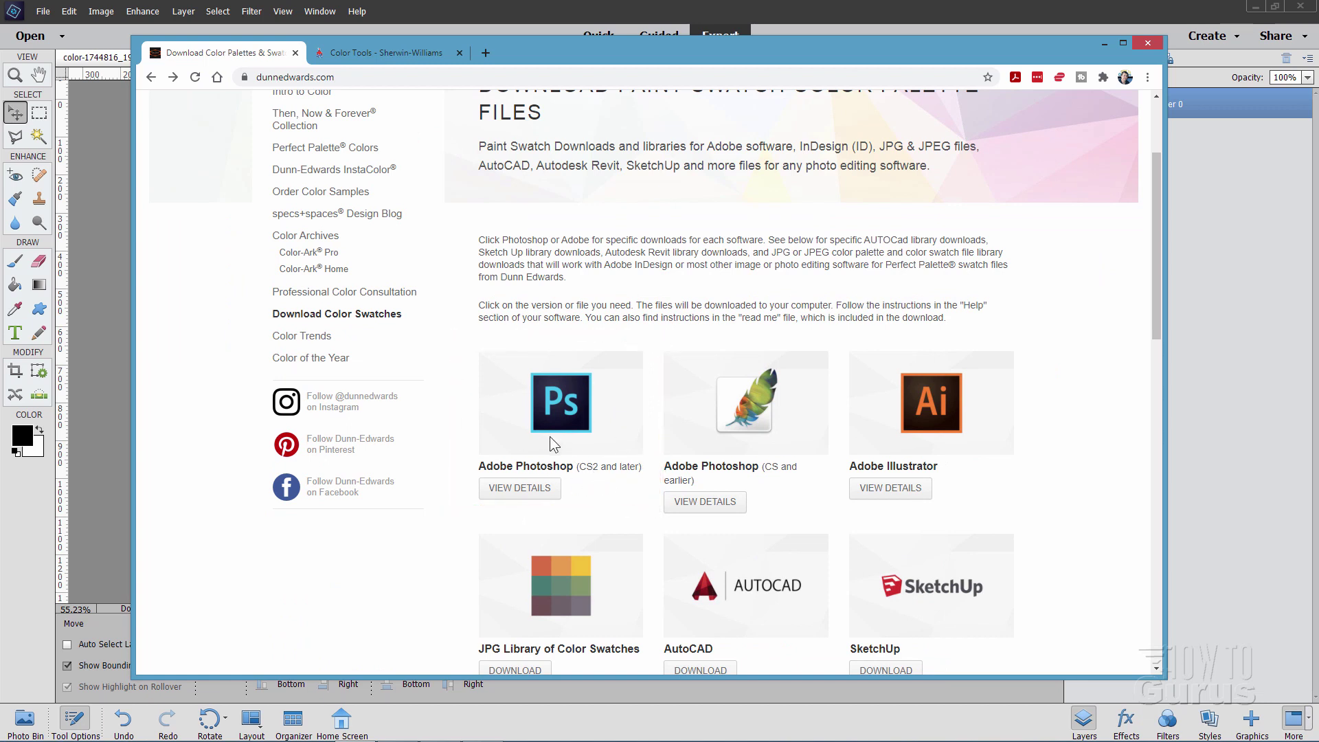
Step: Start the Photoshop CS2-and-later PerfectPalette2020.aco download, cancelling since the file already exists
left_click(519, 488)
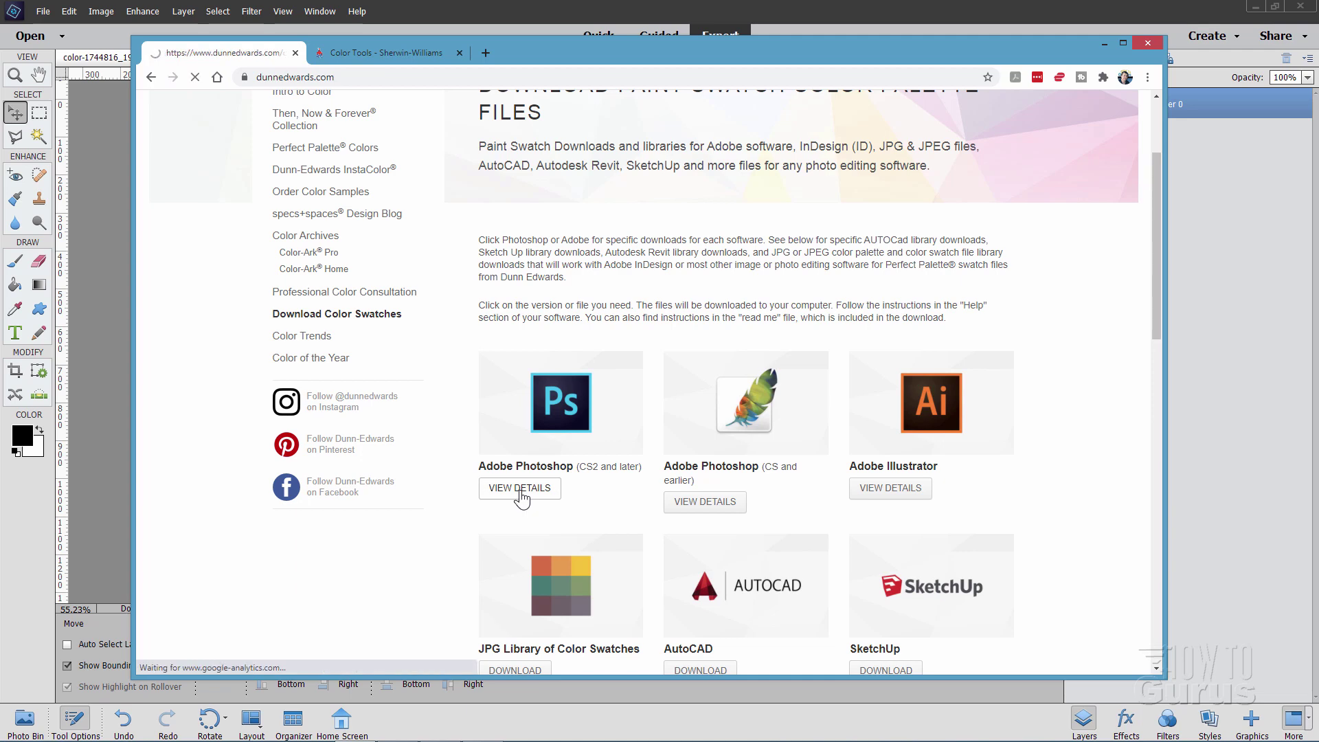
scroll(712, 427, "down", 2)
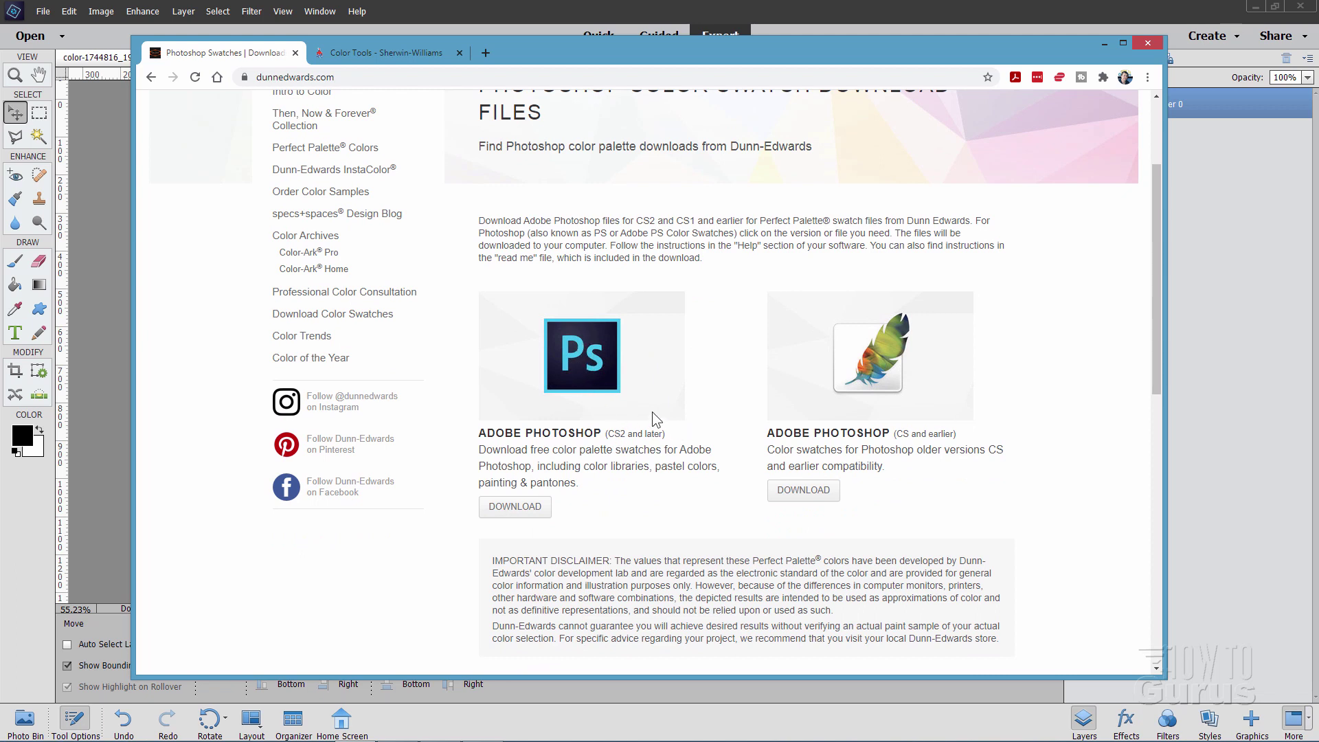
left_click(517, 506)
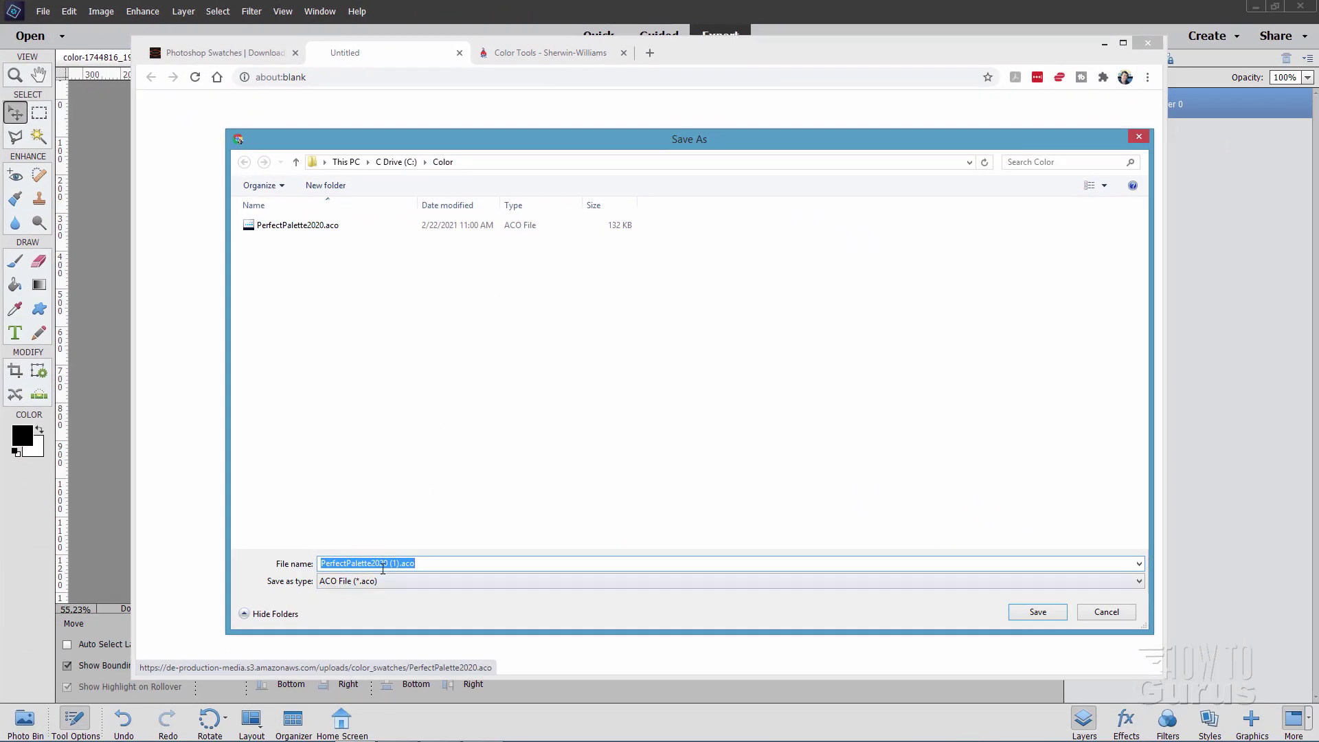
left_click(1099, 611)
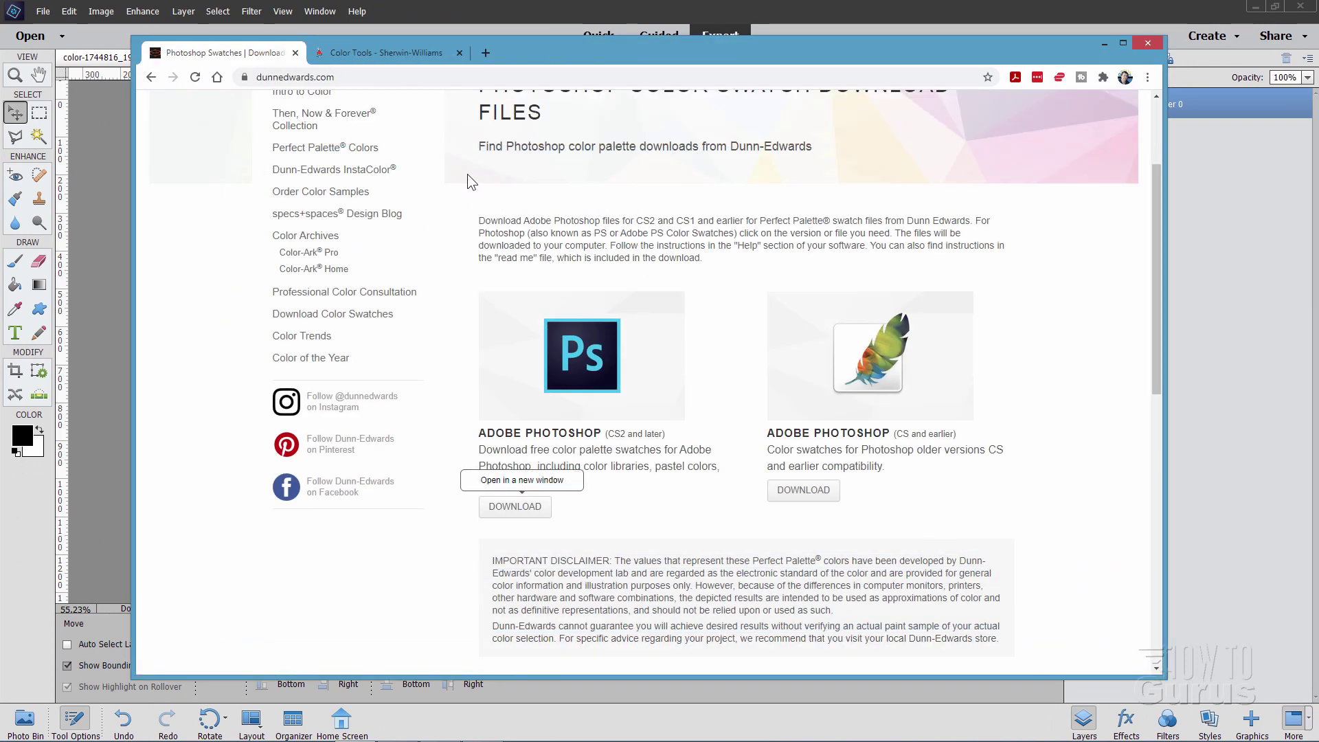
Step: Go to Sherwin-Williams' Downloadable Color Palettes page and save a by-color-name ASE palette to C:\Color
left_click(415, 56)
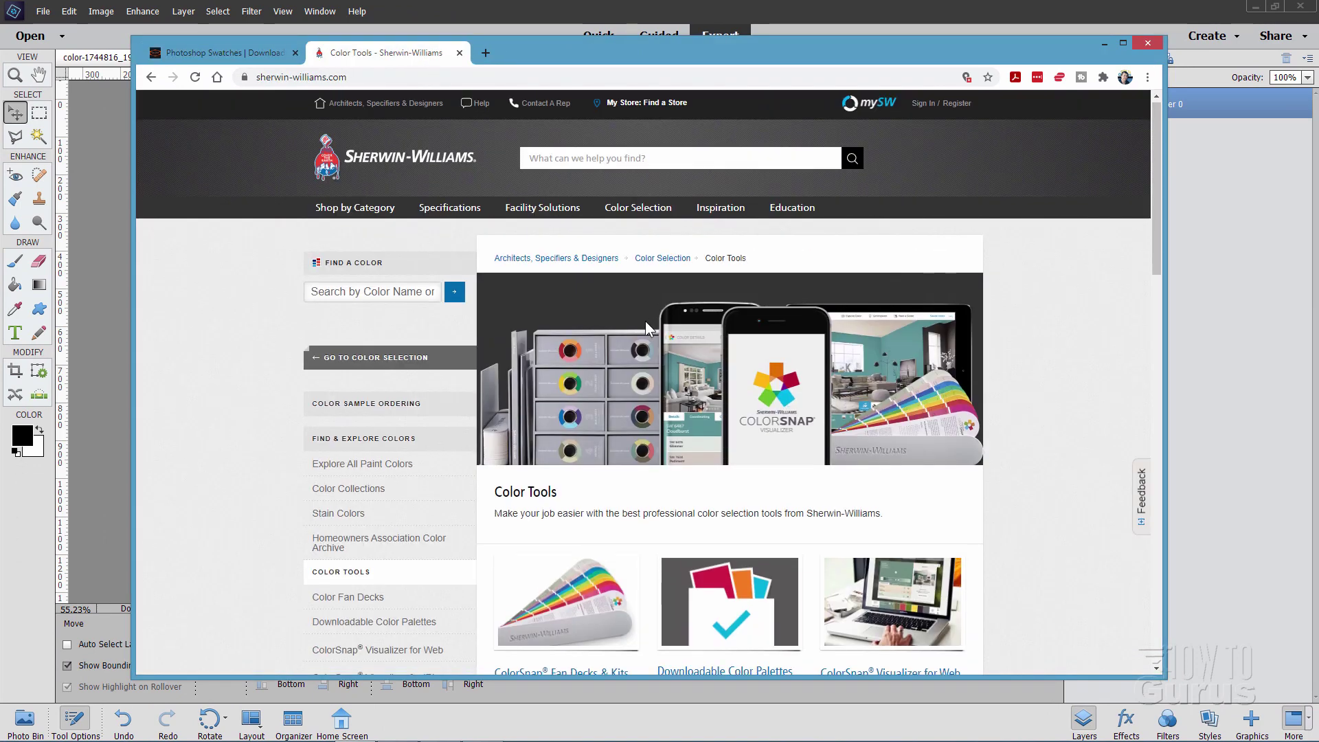
scroll(642, 320, "down", 2)
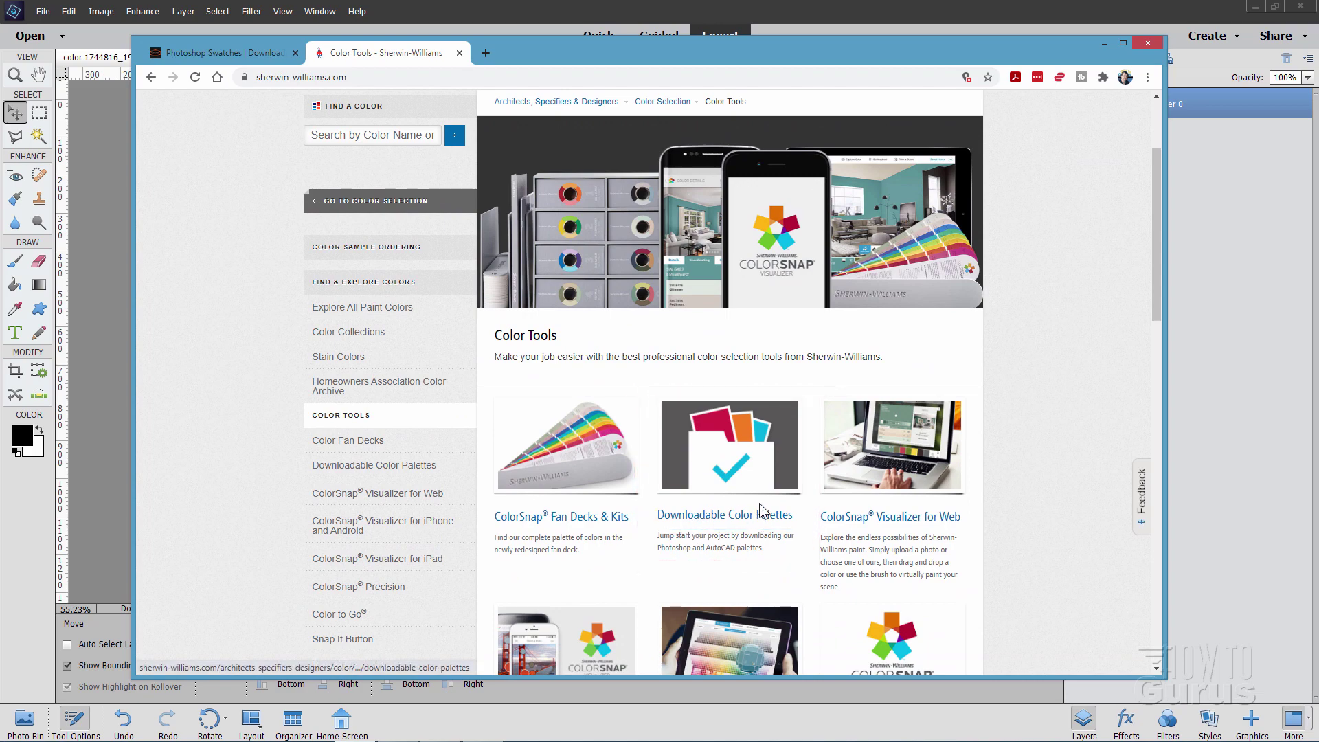
left_click(728, 525)
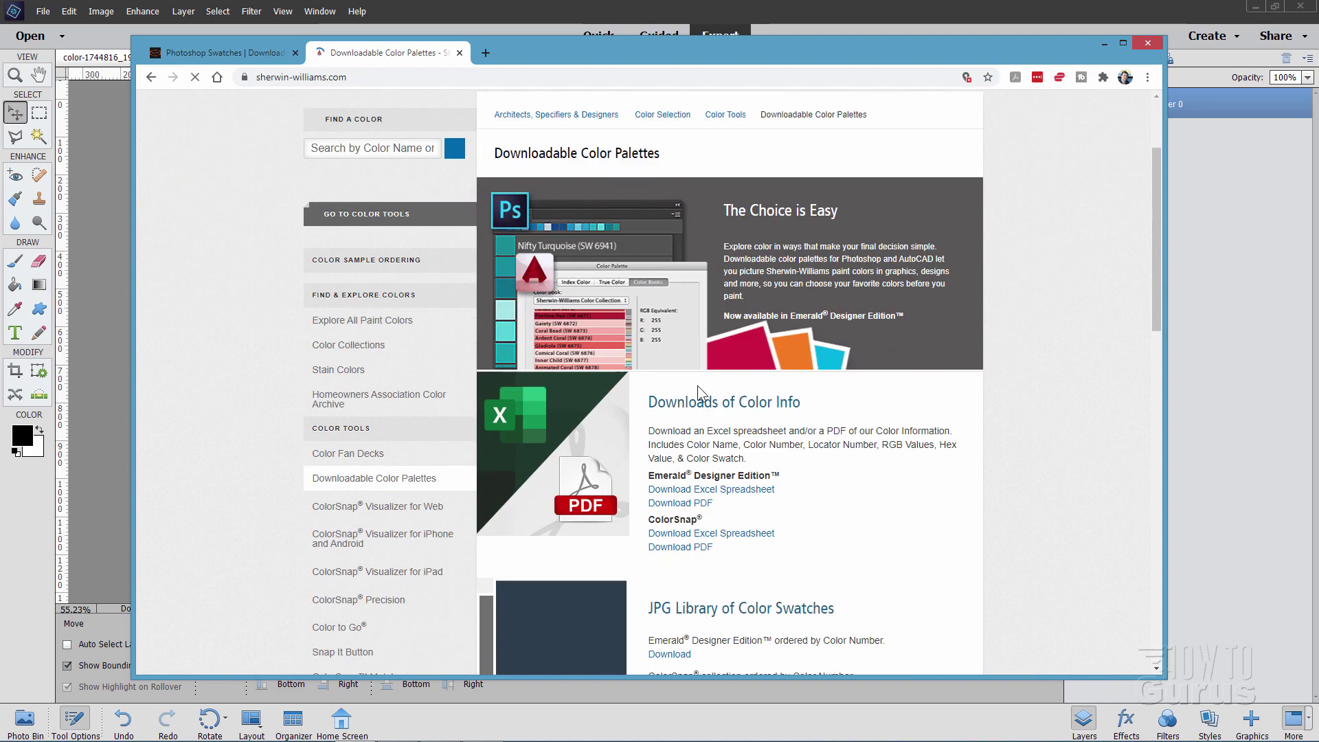
scroll(690, 382, "down", 2)
scroll(682, 275, "down", 4)
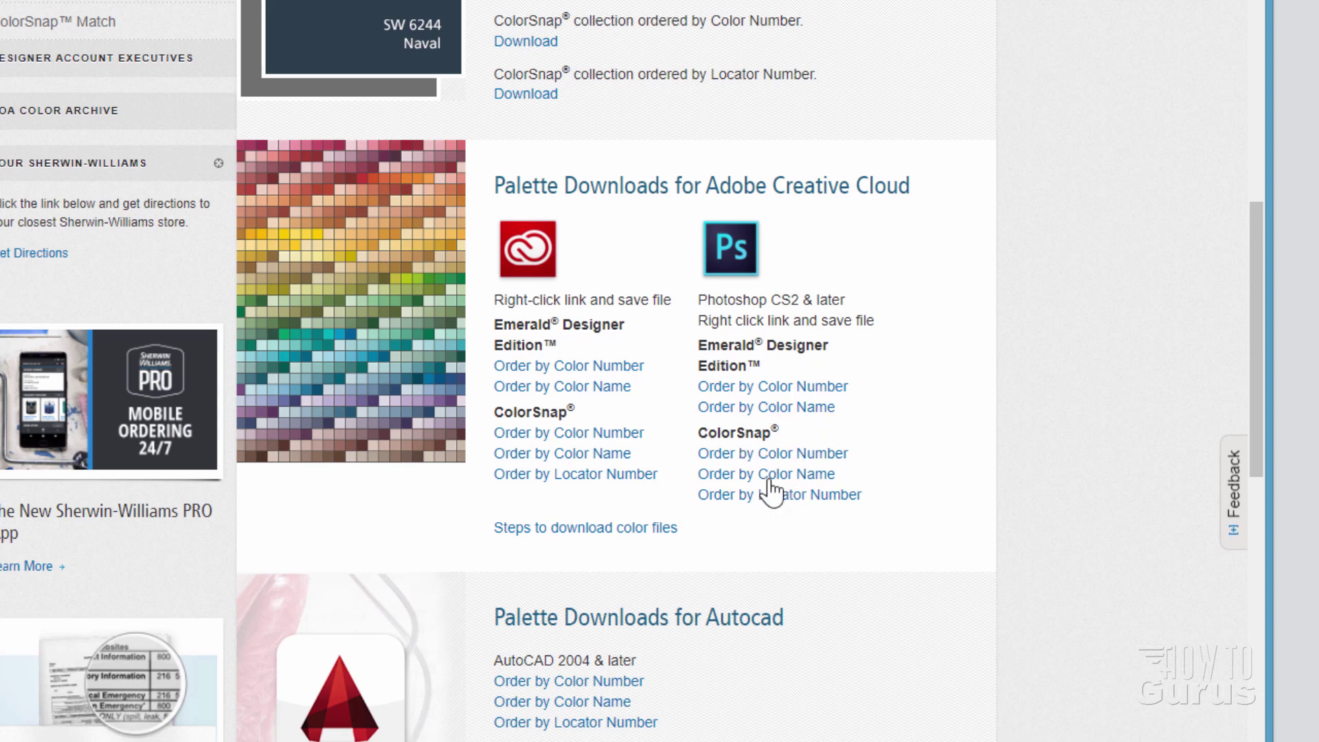
left_click(726, 409)
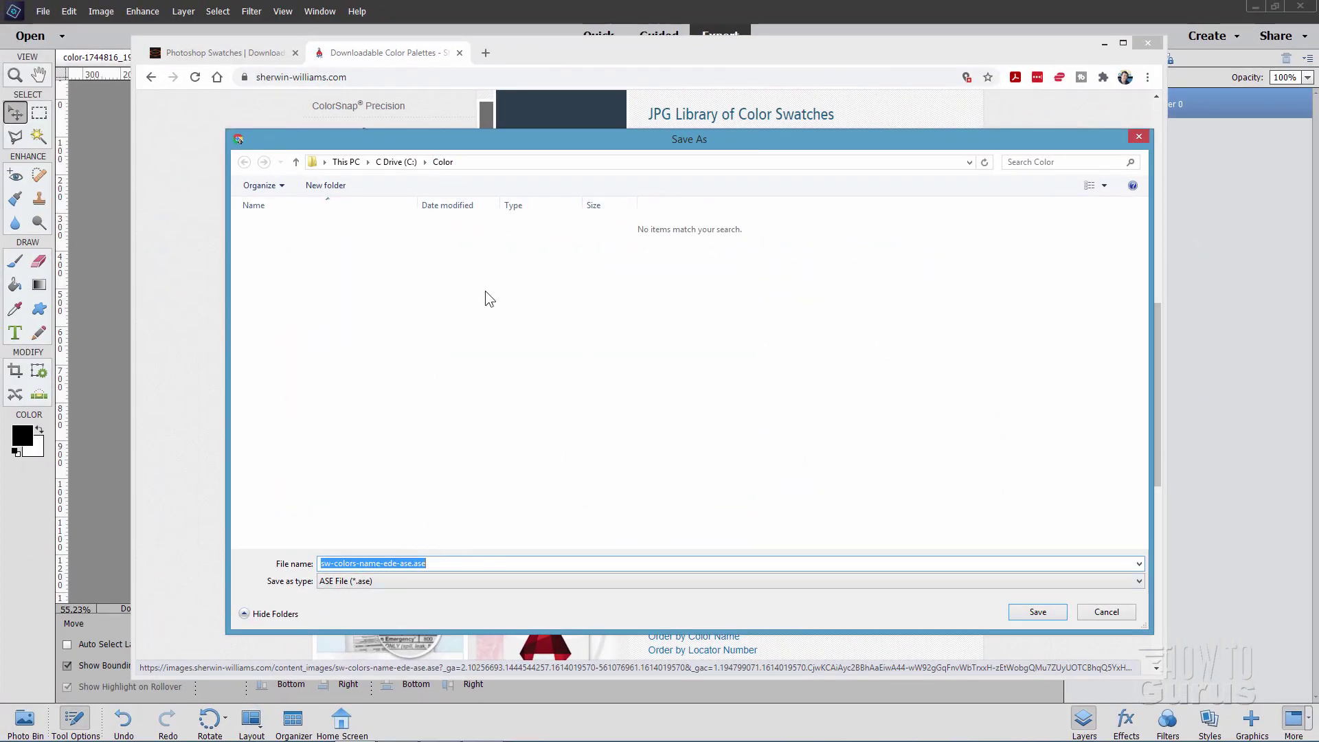
left_click(1037, 611)
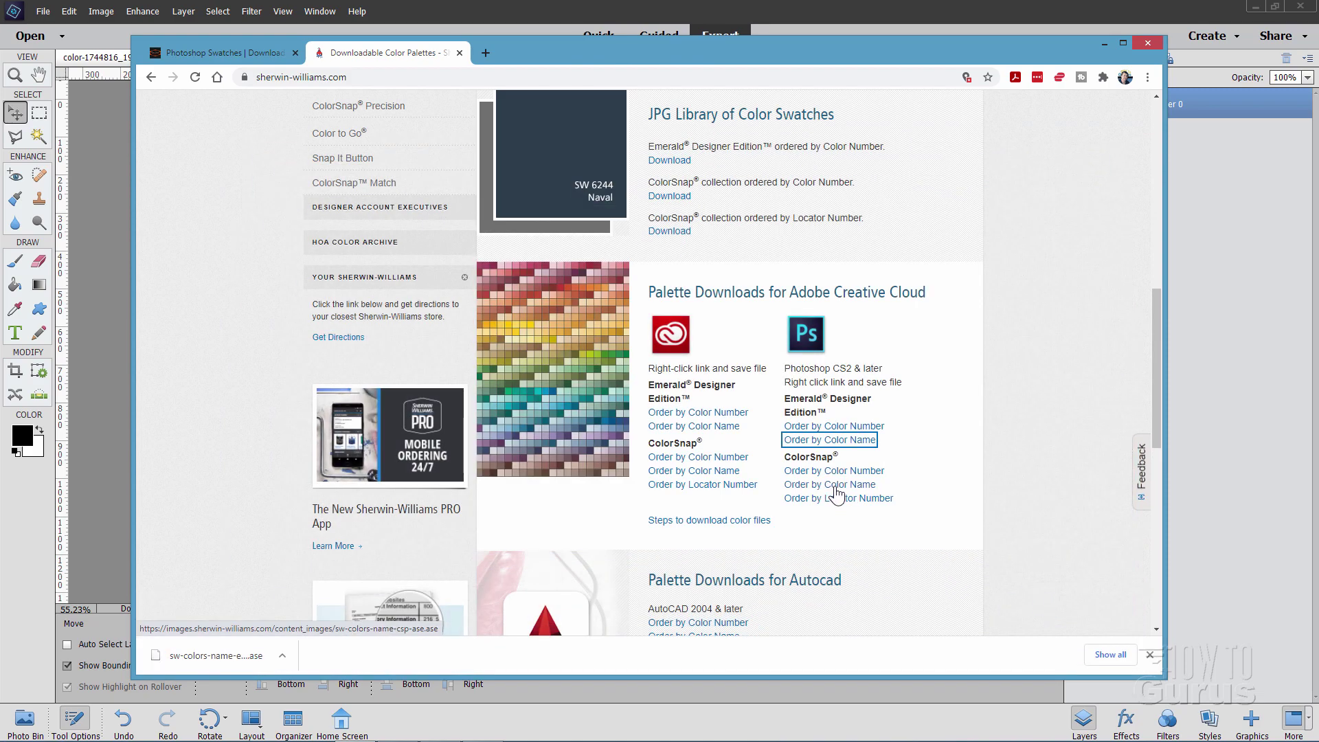
Step: Save the ColorSnap 'Order by Color Name' link as sw-colors-name-csp-ase.ase in C:\Color
right_click(836, 487)
key("k")
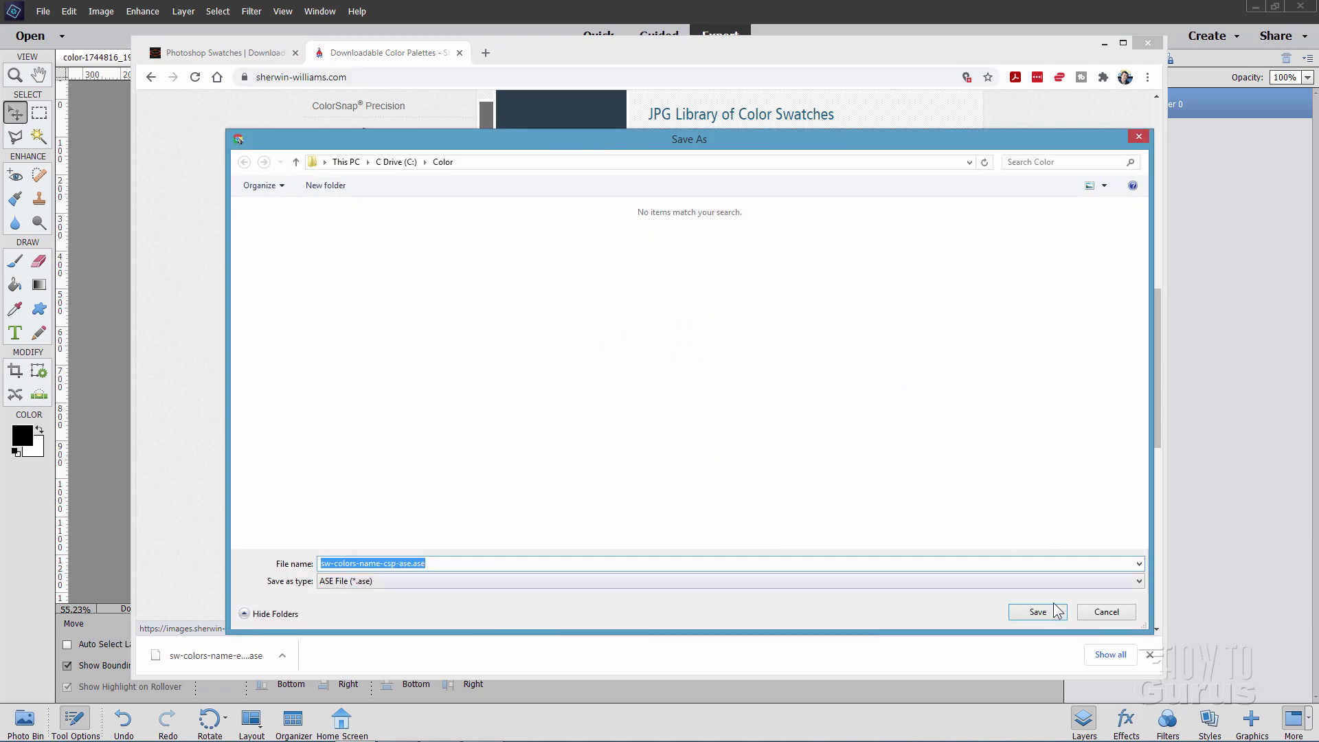
left_click(1050, 613)
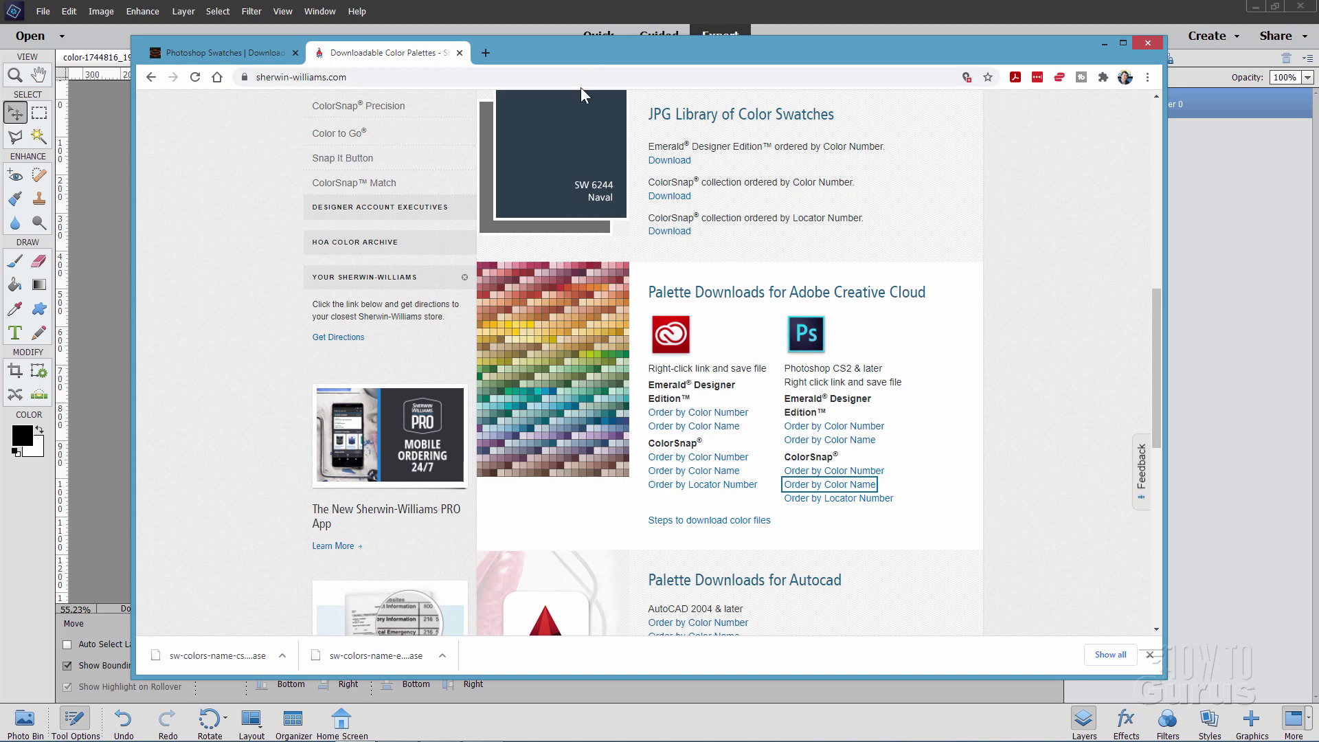
Step: Bring up C:\Color and select the ColorSnap ASE file and PerfectPalette2020.aco
left_click(567, 3)
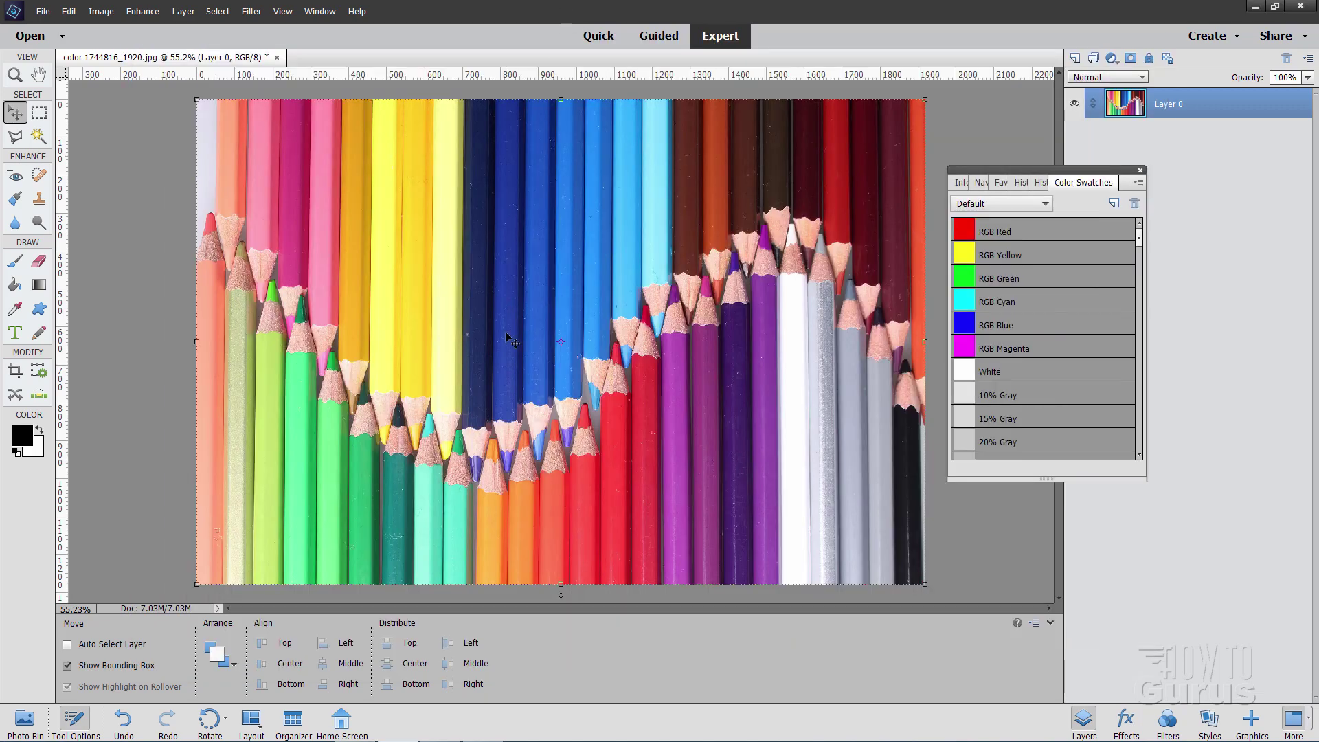
key("alt+Tab")
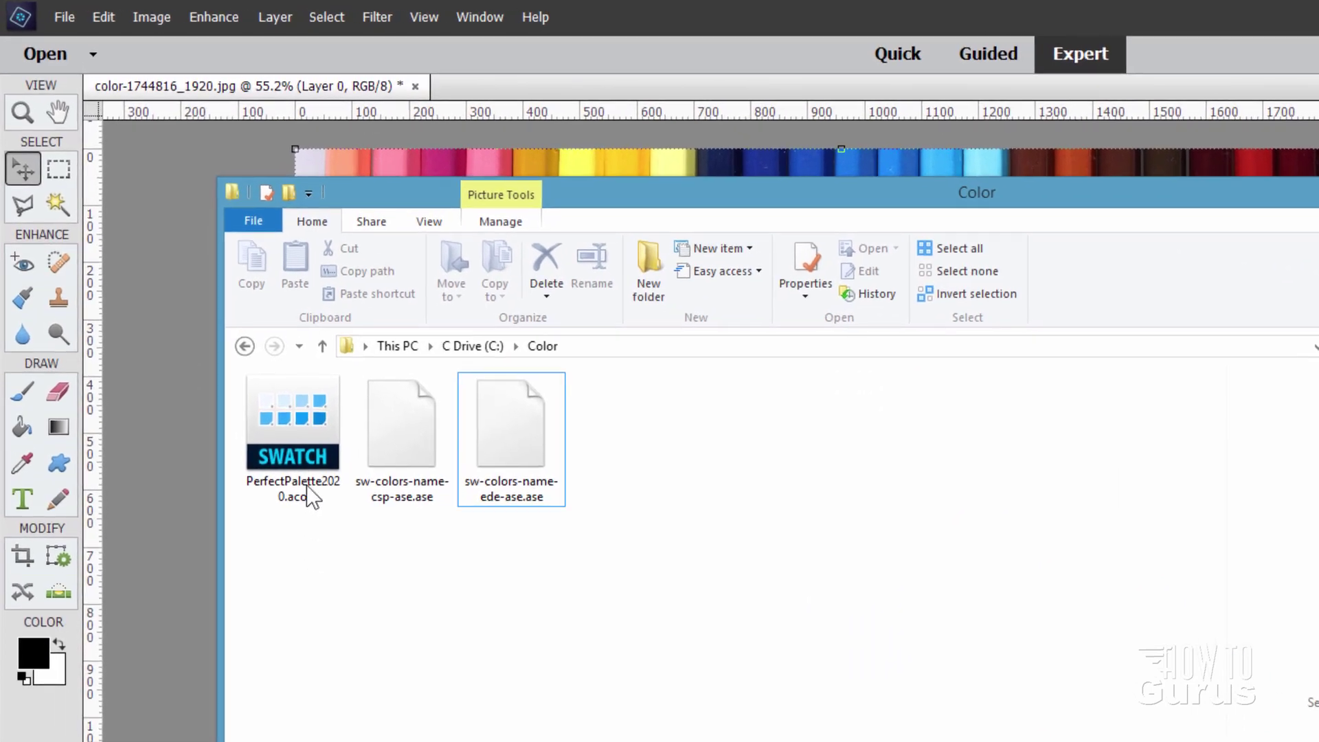
left_click(388, 588)
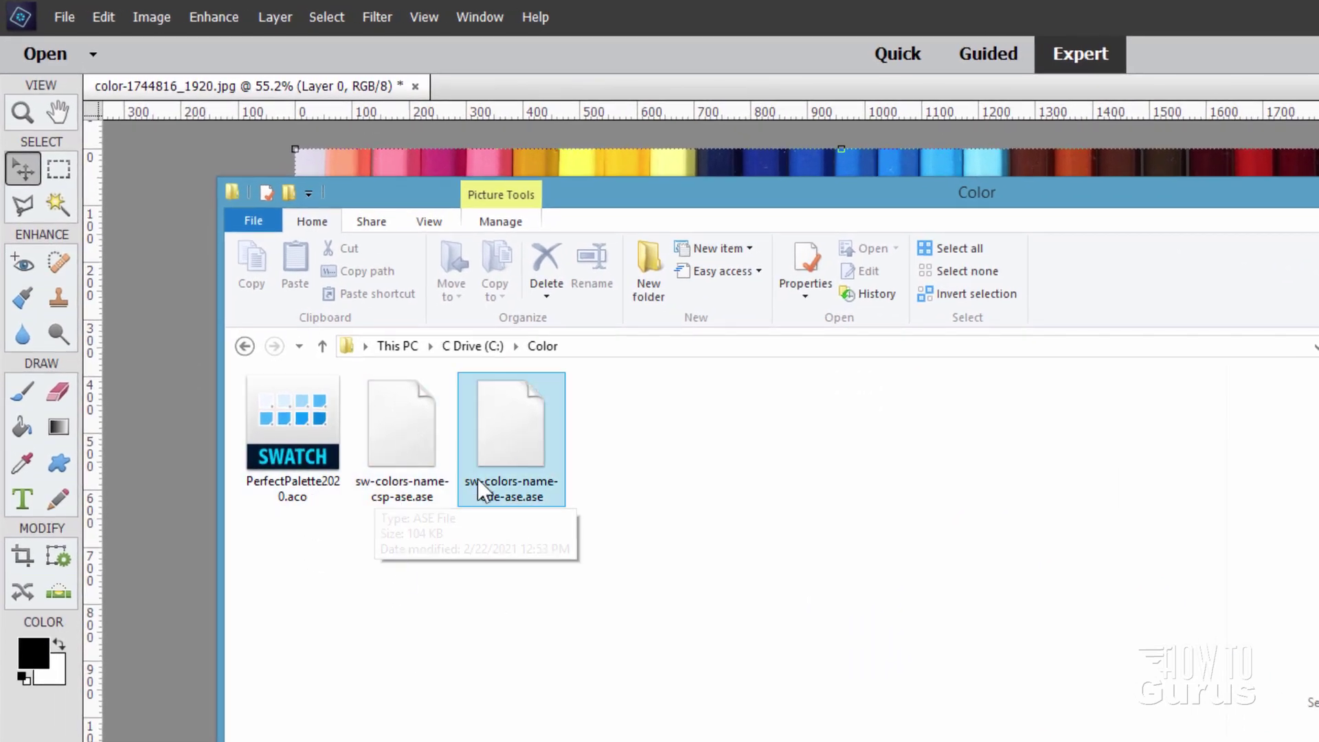
left_click(440, 625)
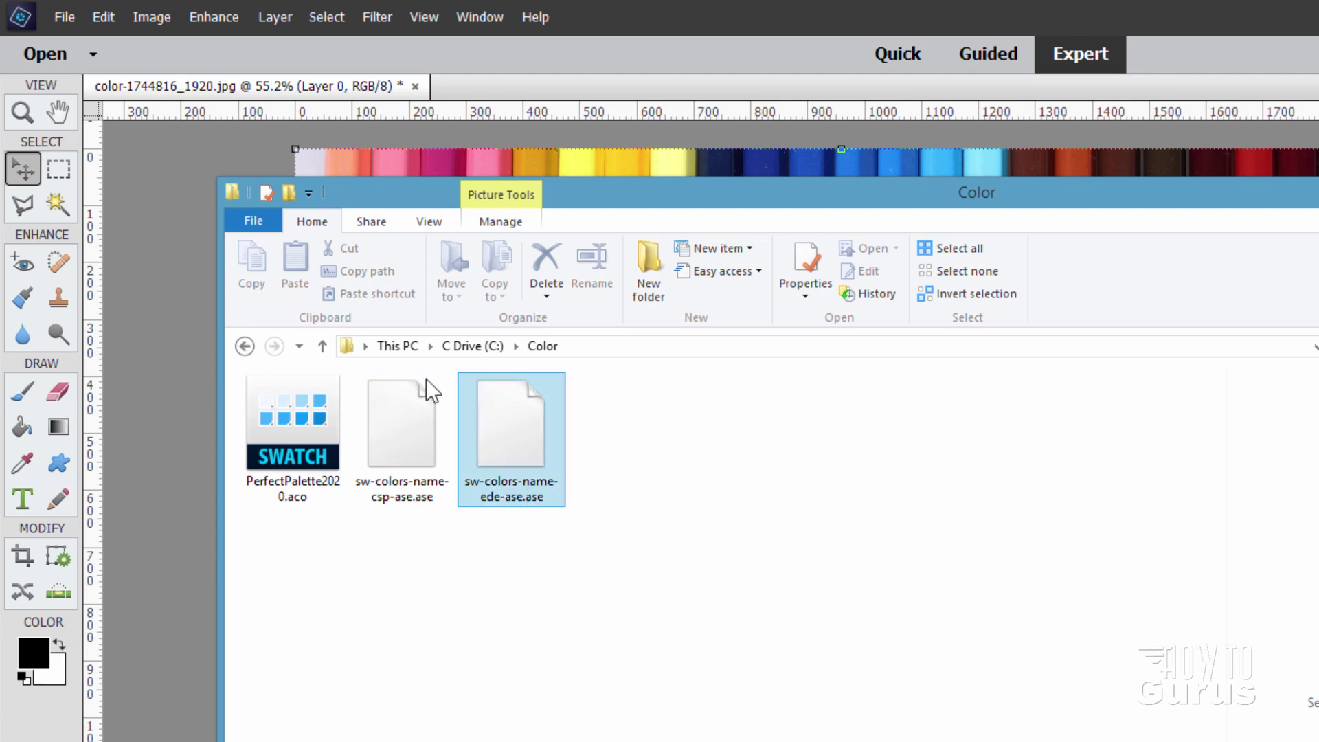
Step: Use Replace Swatches to load PerfectPalette2020.aco from C:\Color into the Color Swatches panel
left_click(781, 65)
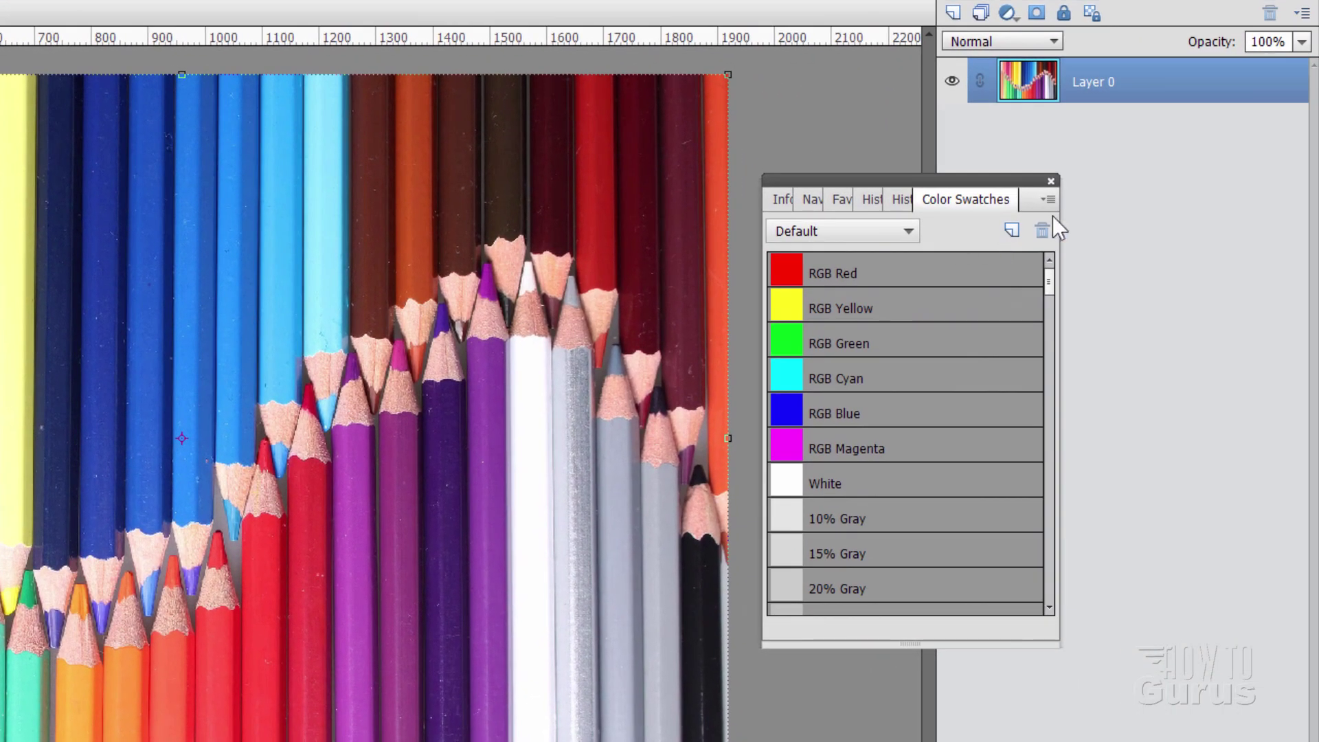
left_click(1048, 200)
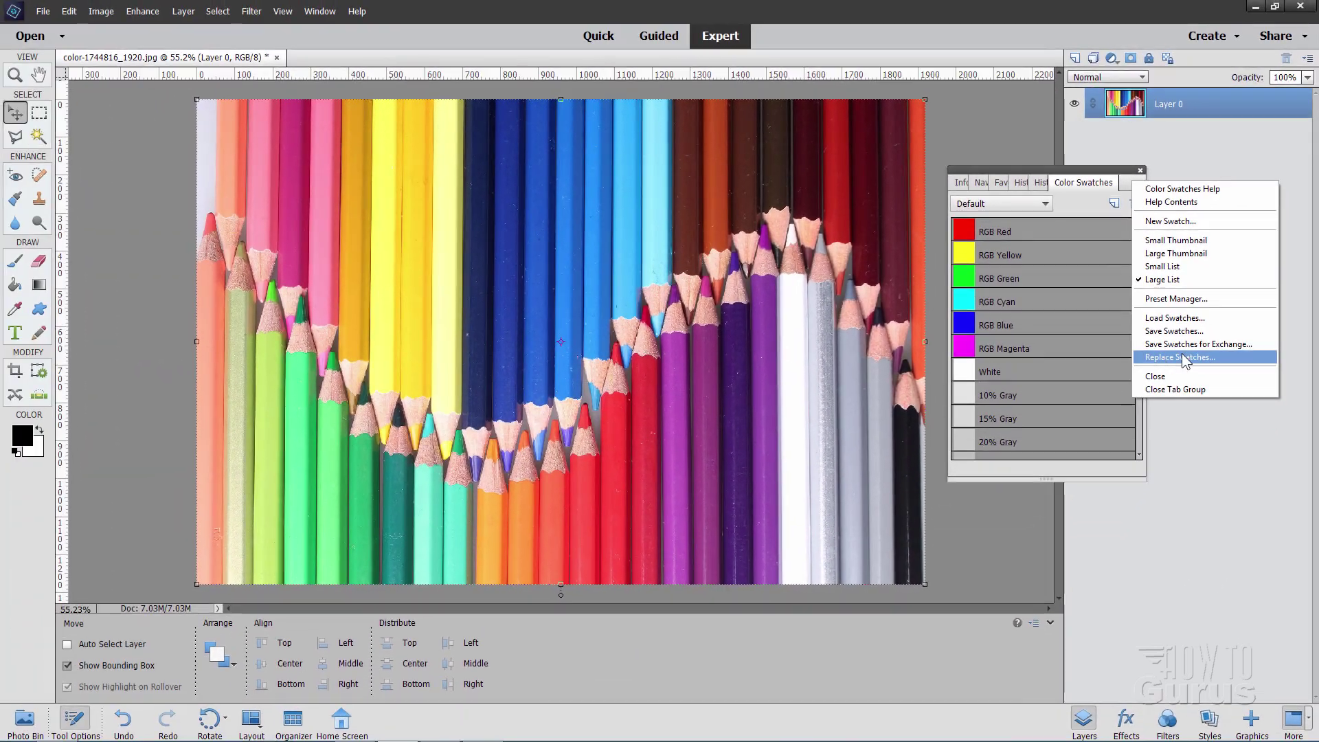
left_click(1110, 461)
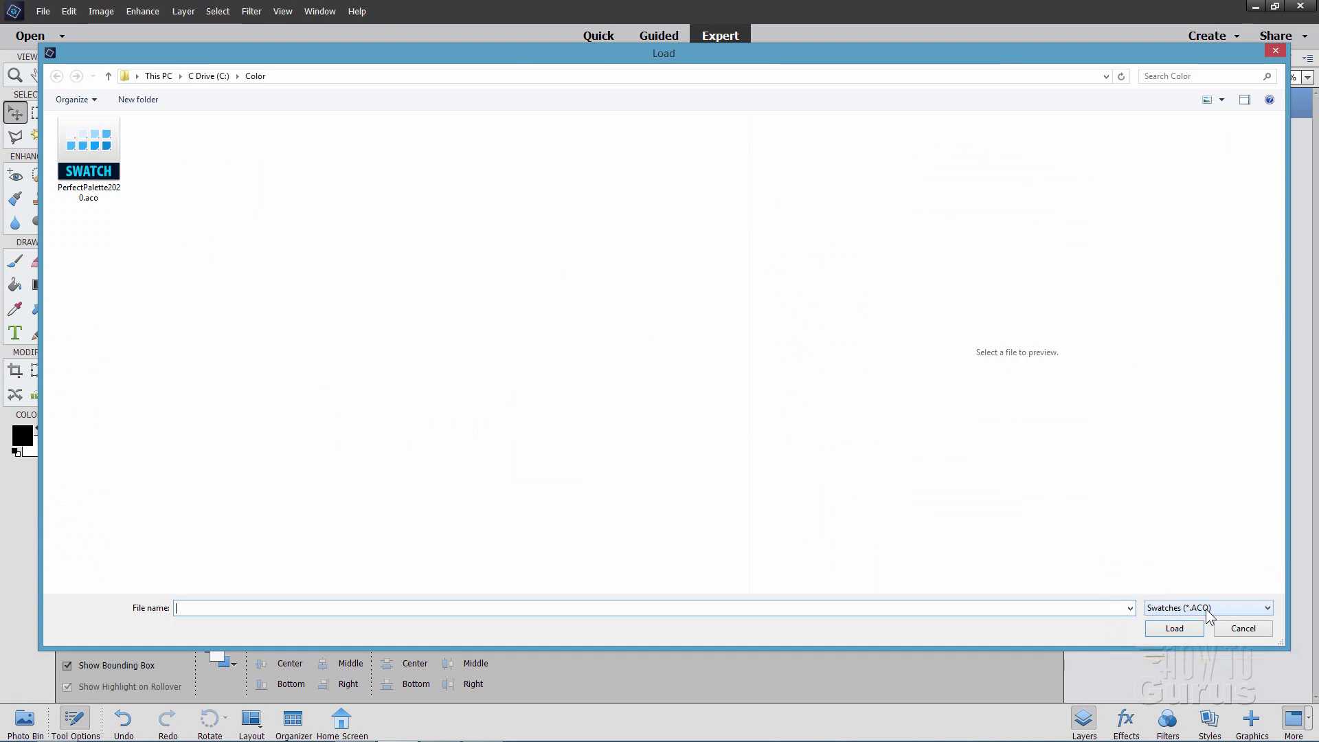
left_click(104, 169)
left_click(1173, 628)
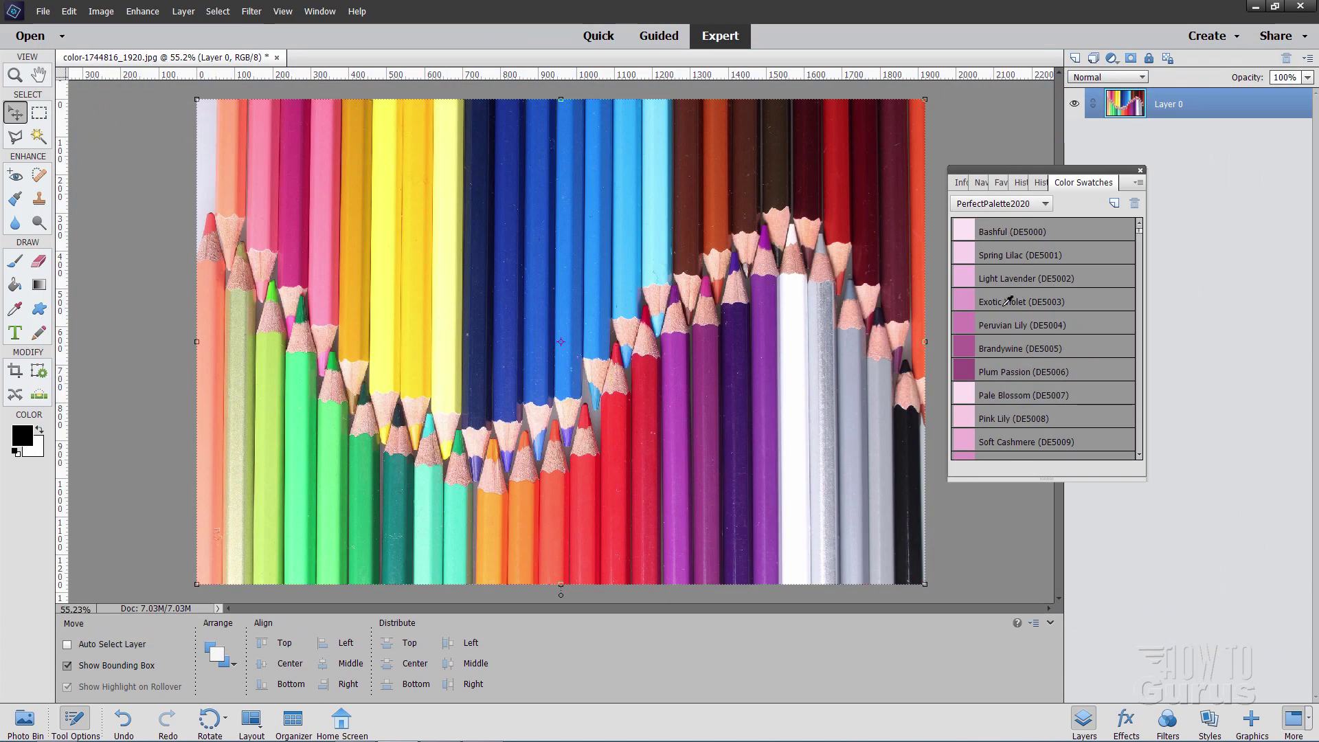
Step: Try the Default and Photo Filter Colors swatch sets, finishing on Default
left_click(1138, 183)
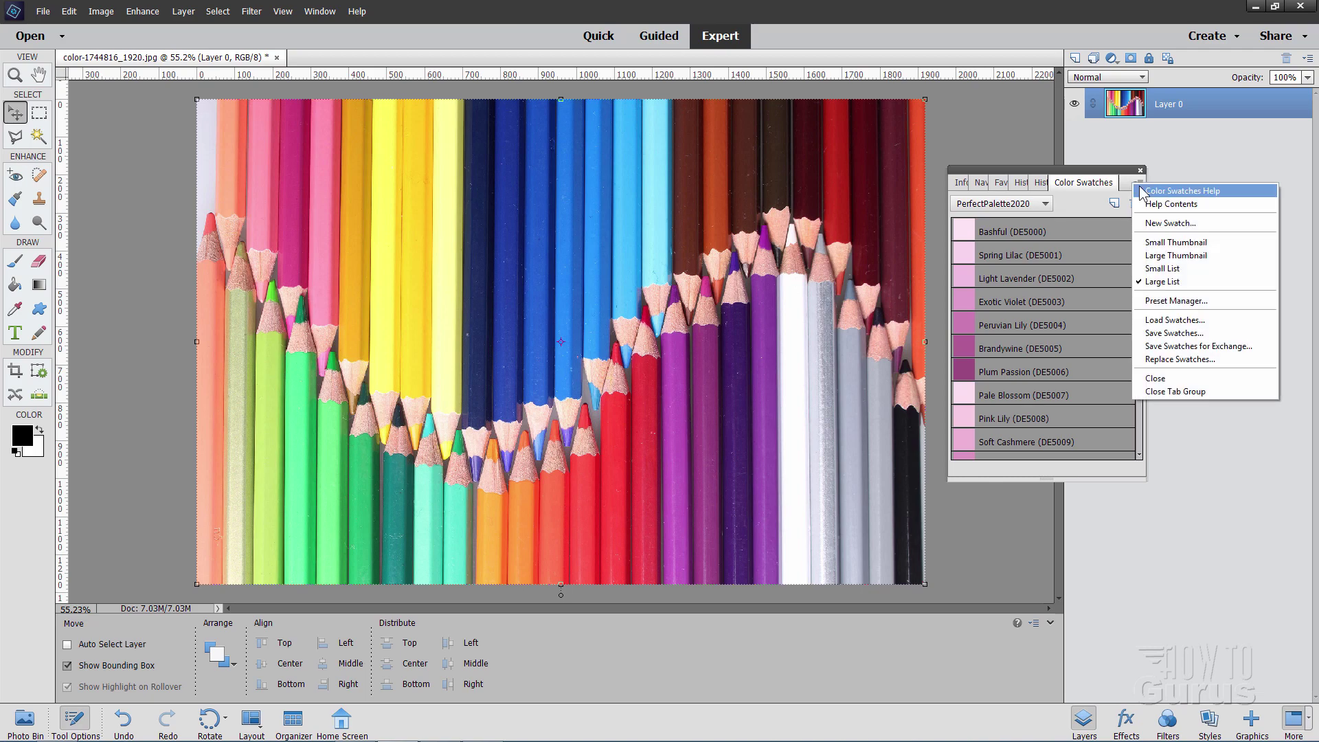
left_click(1197, 359)
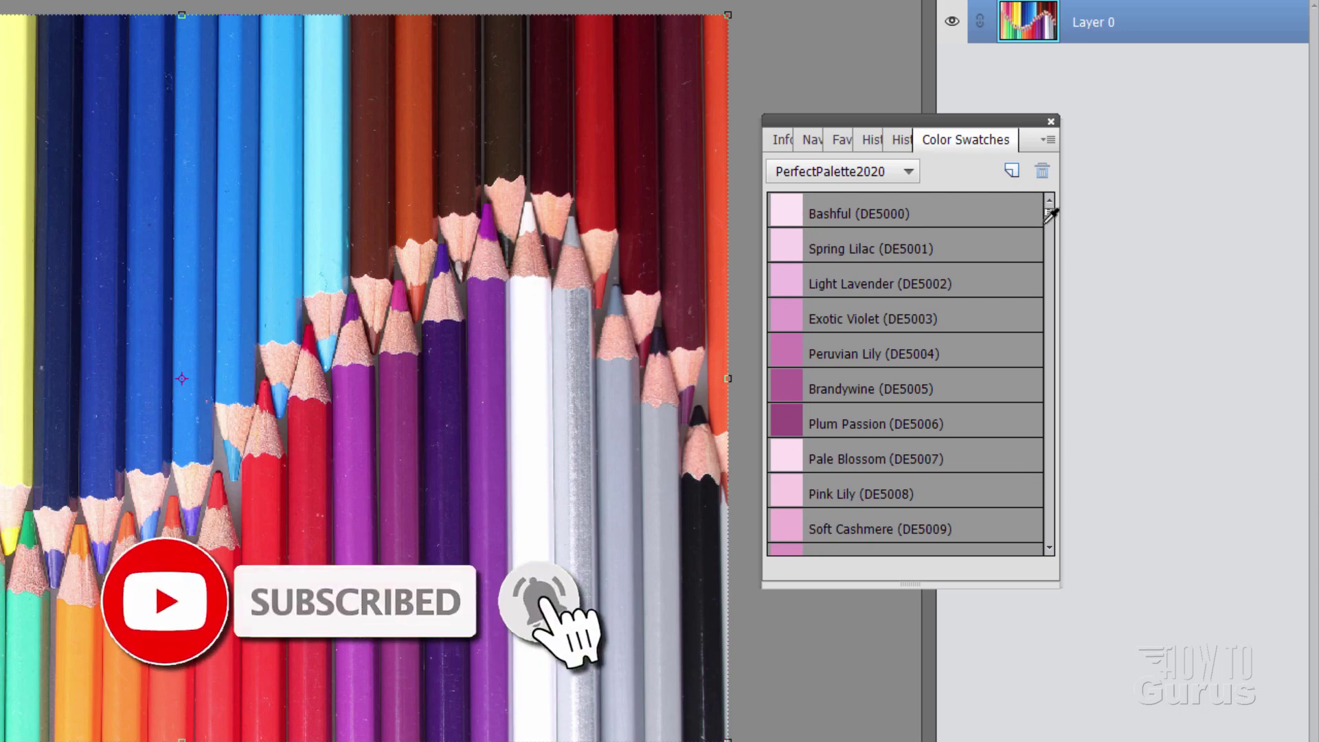
left_click_drag(1049, 214, 904, 206)
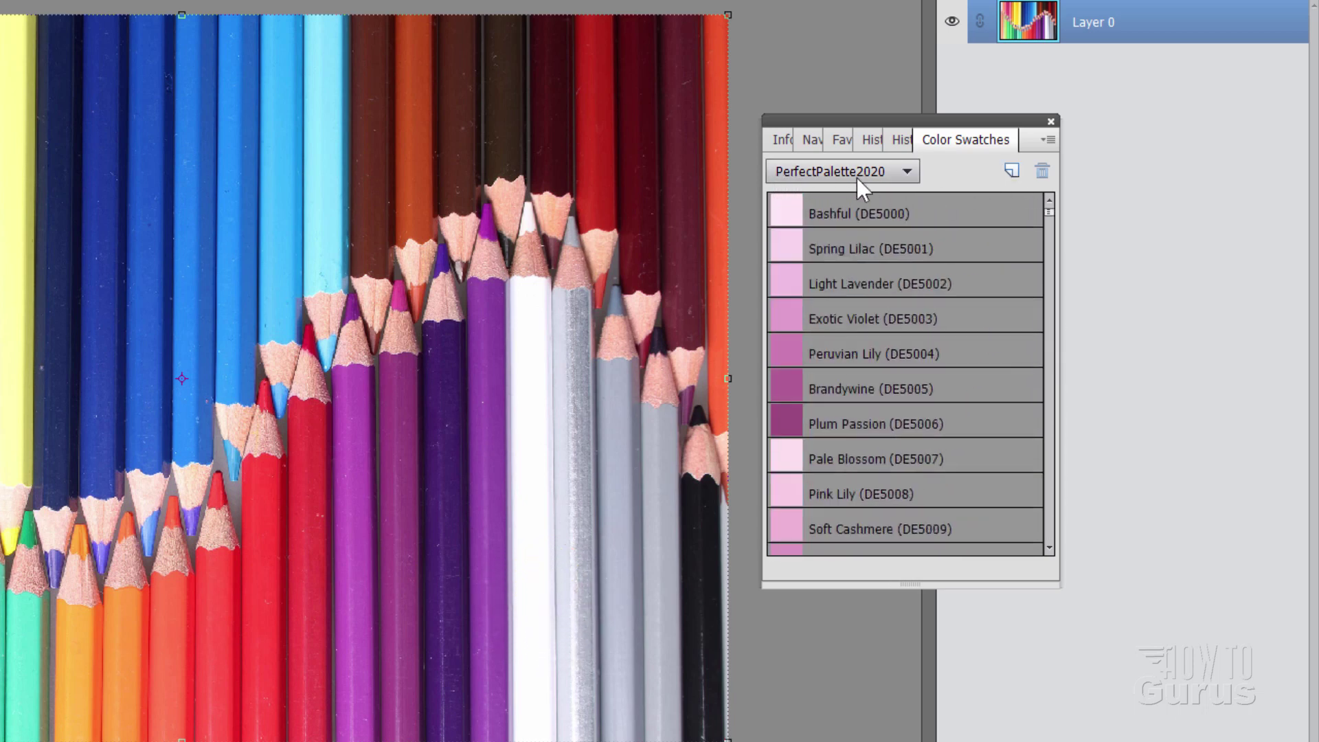
left_click(908, 170)
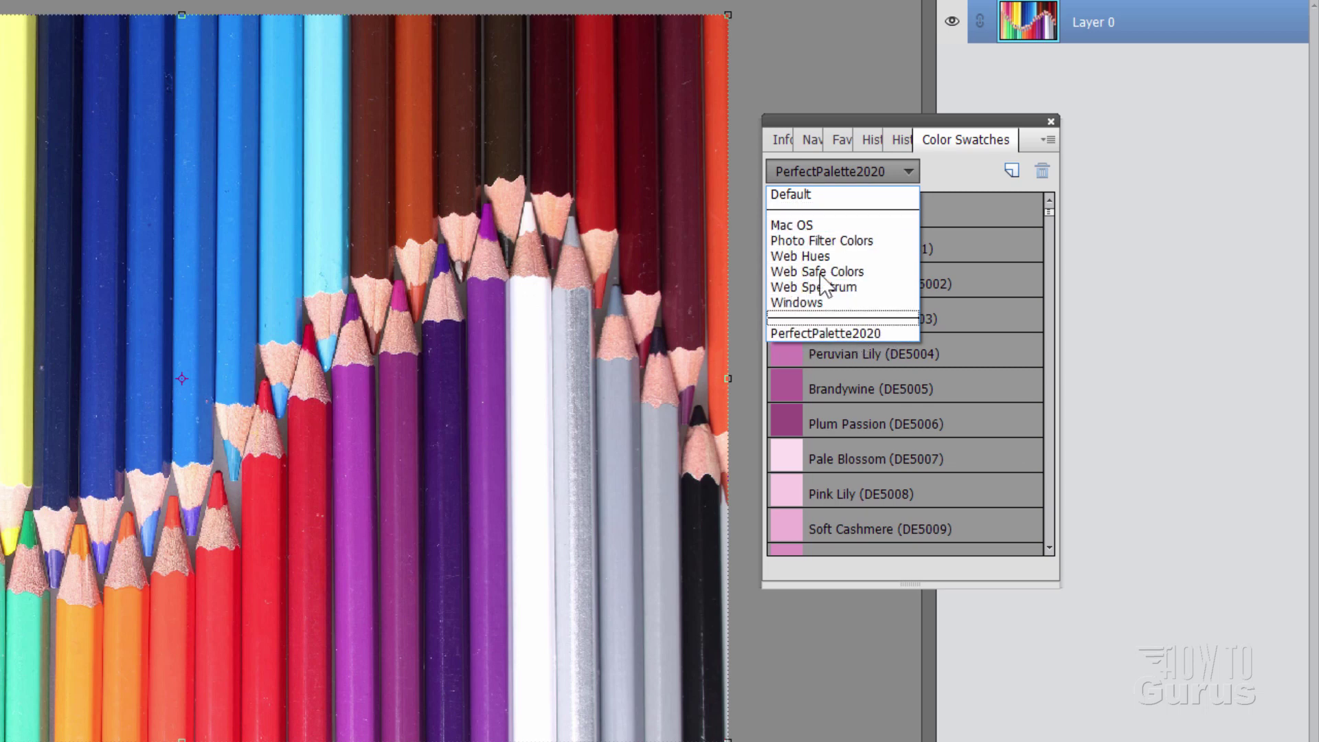
left_click(796, 195)
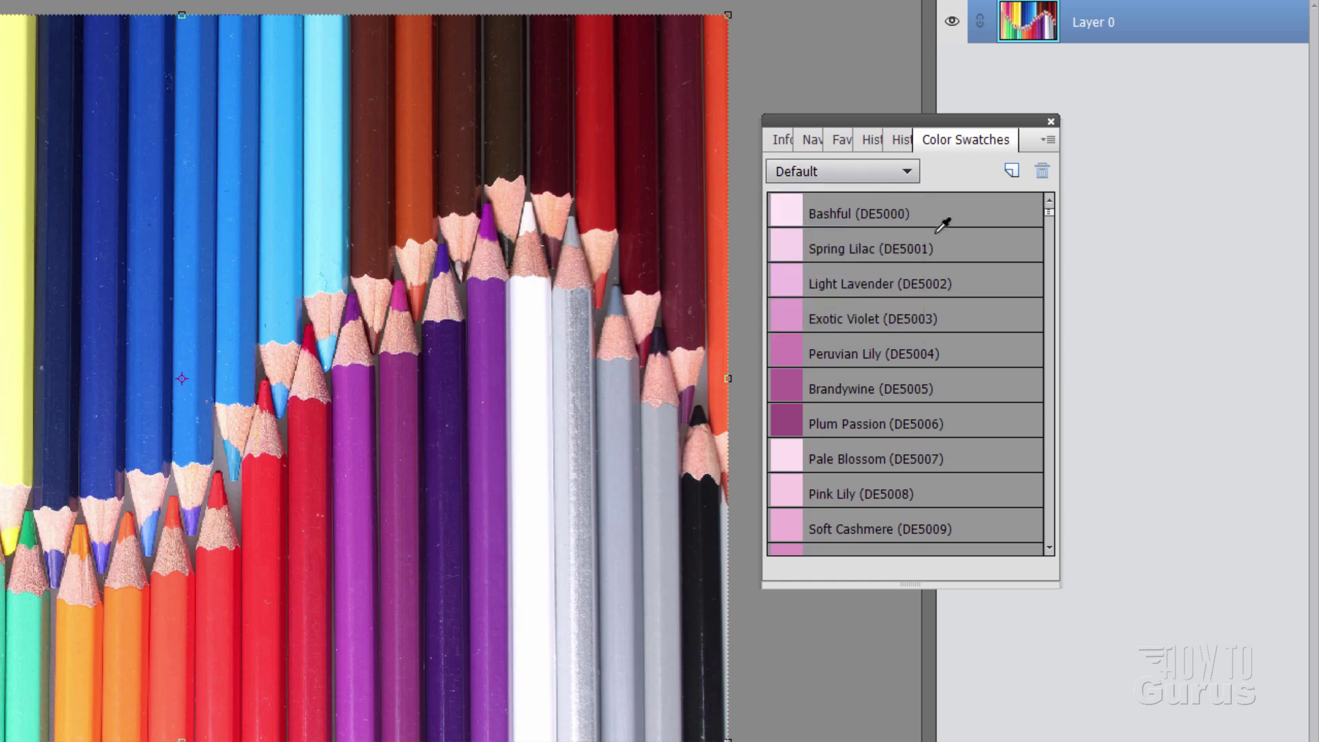
left_click(855, 179)
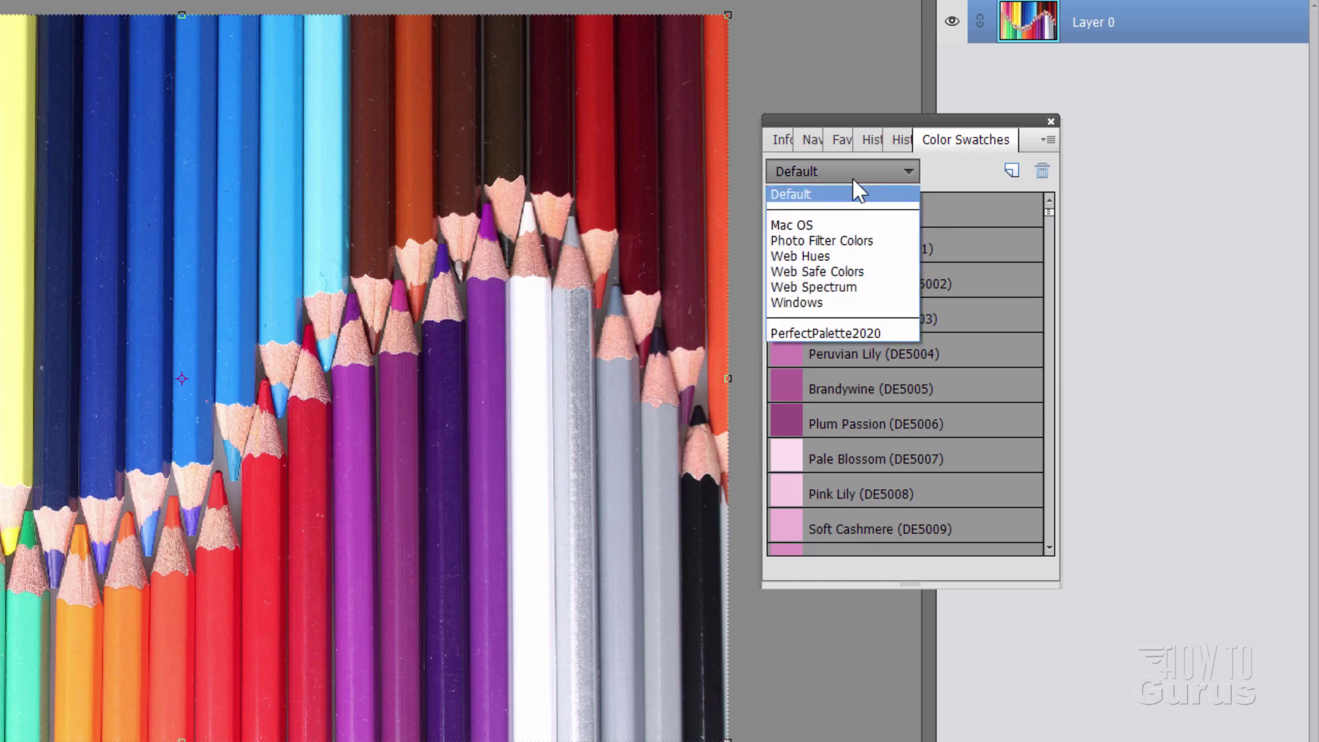
left_click(813, 245)
left_click(858, 172)
left_click(806, 195)
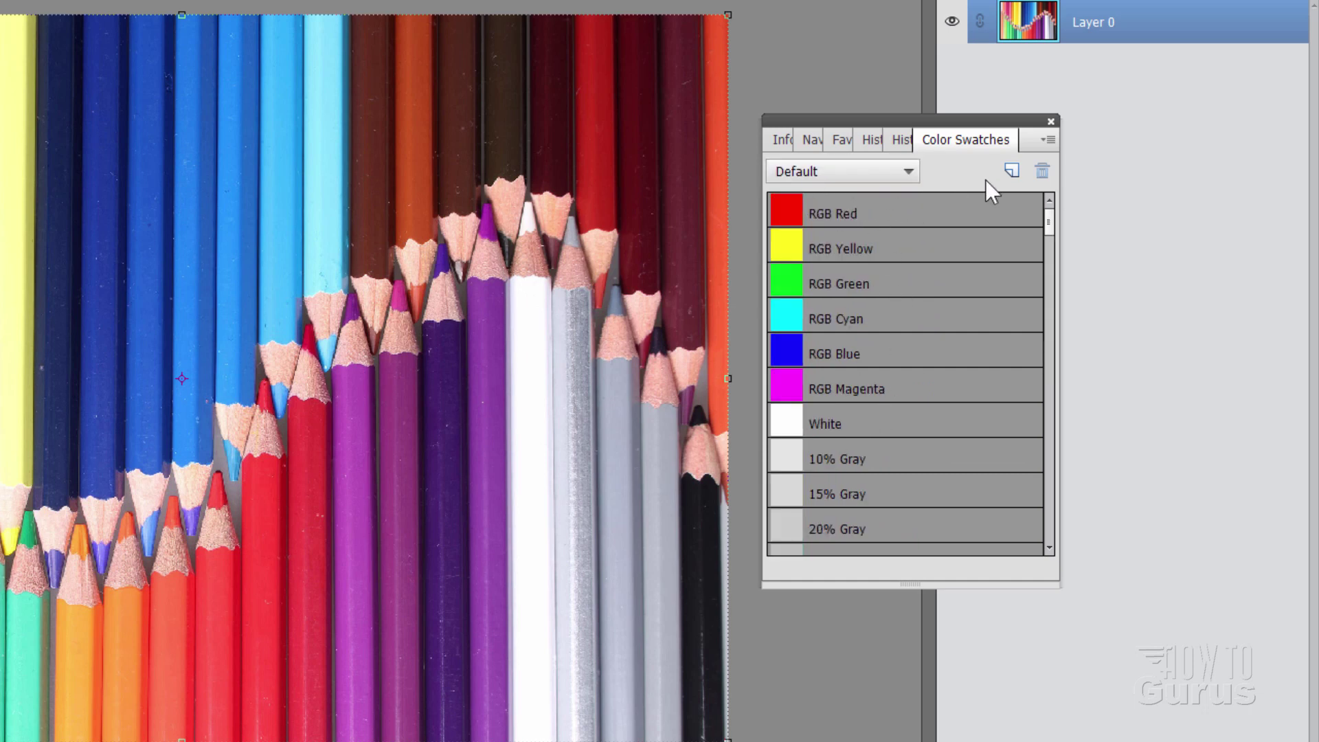
Step: Replace the swatches with sw-colors-name-csp-ase.ase, using the Swatch Exchange (*.ASE) file type
left_click(1050, 139)
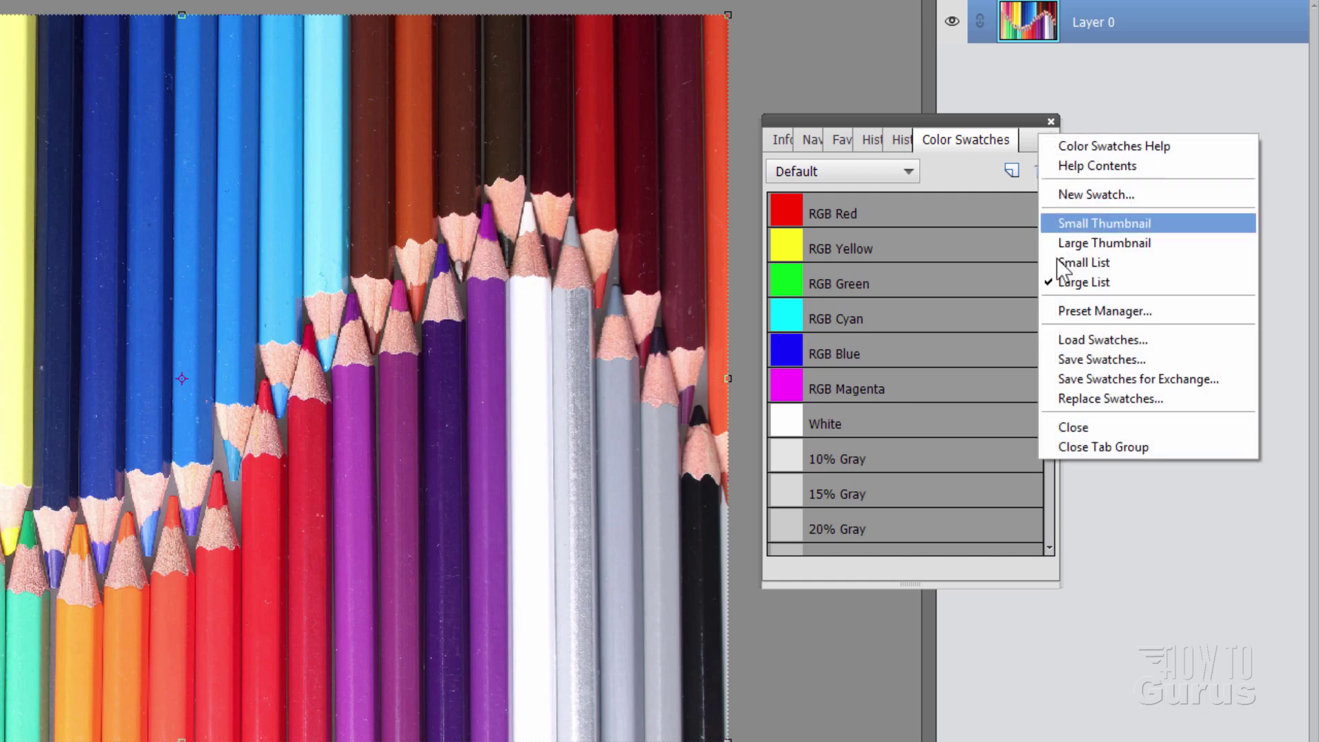
left_click(1086, 401)
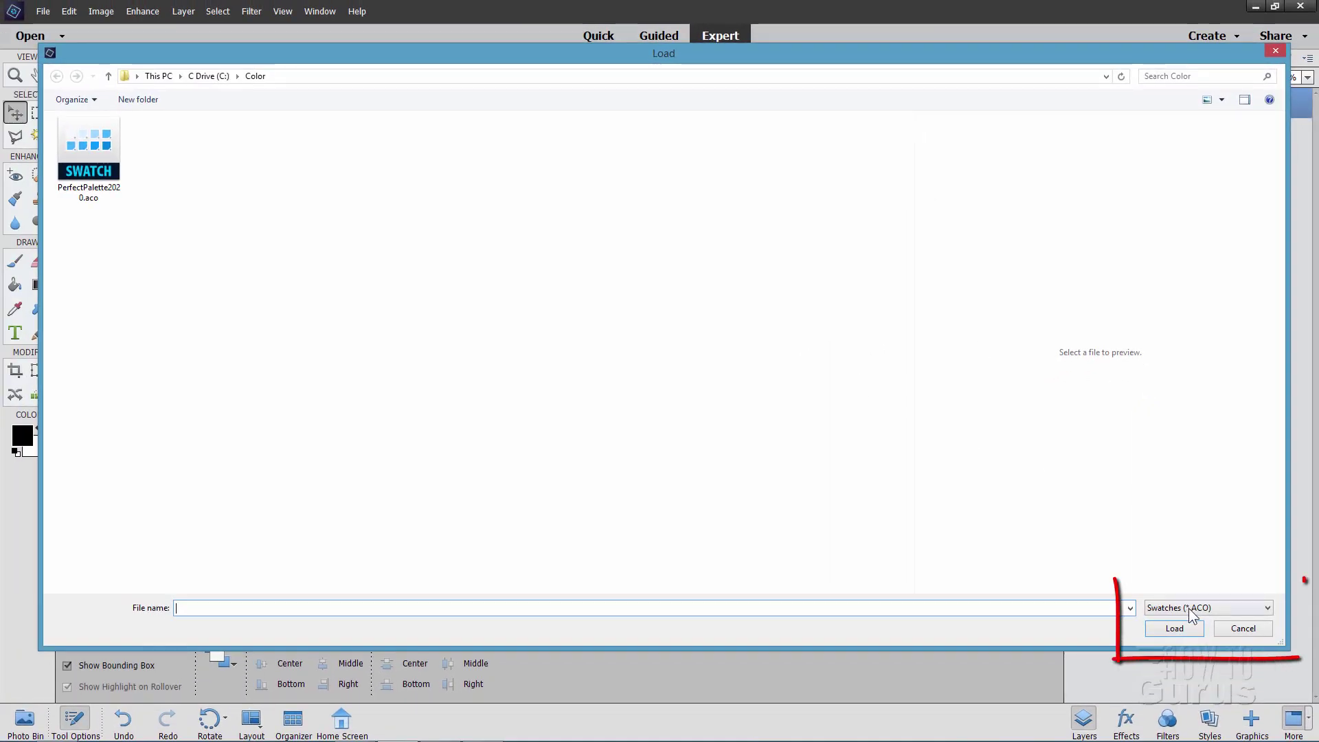
left_click(1195, 608)
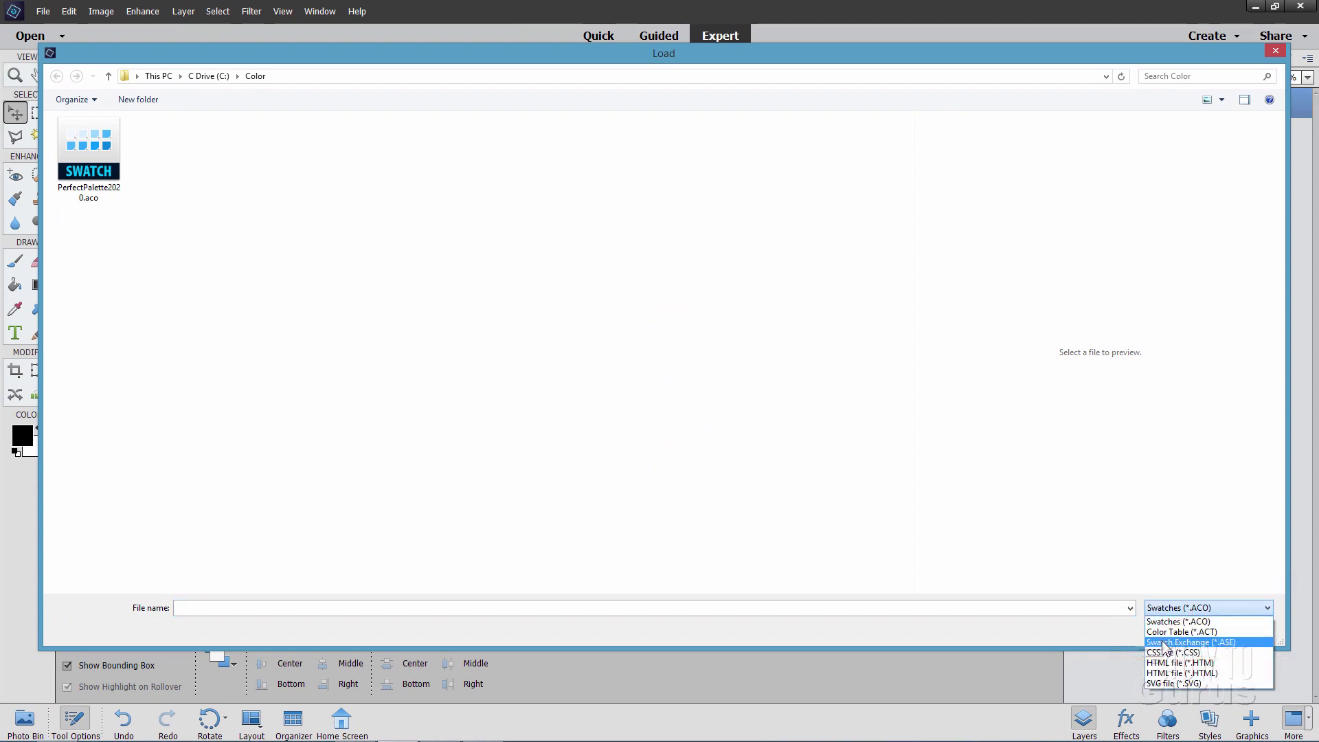
left_click(1203, 641)
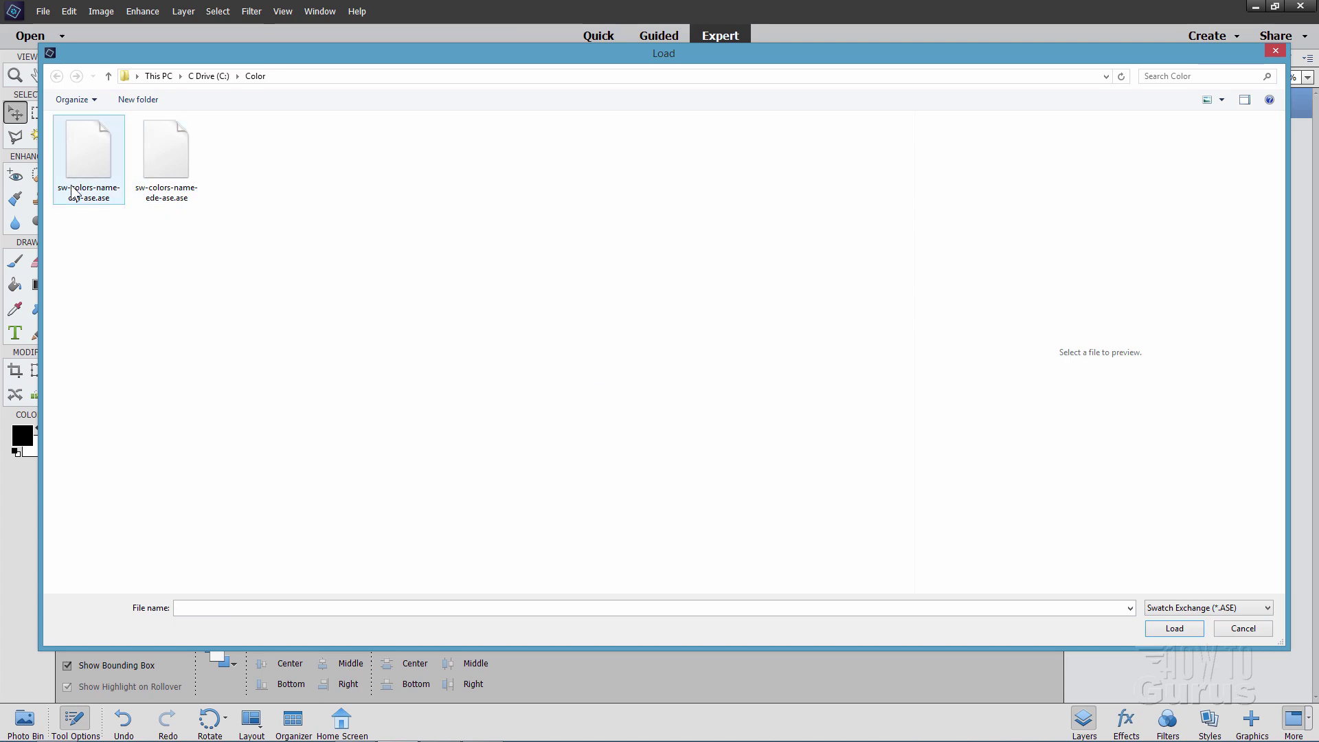
left_click(85, 158)
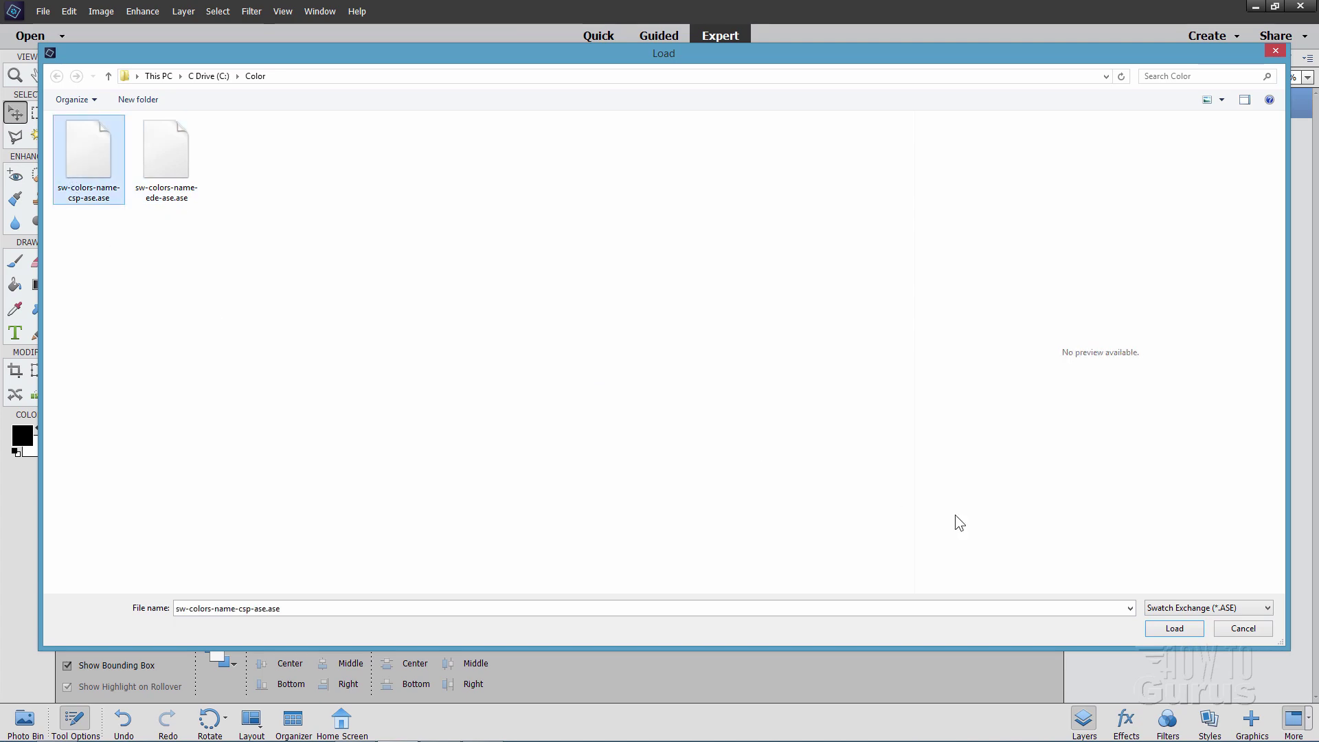
left_click(1155, 633)
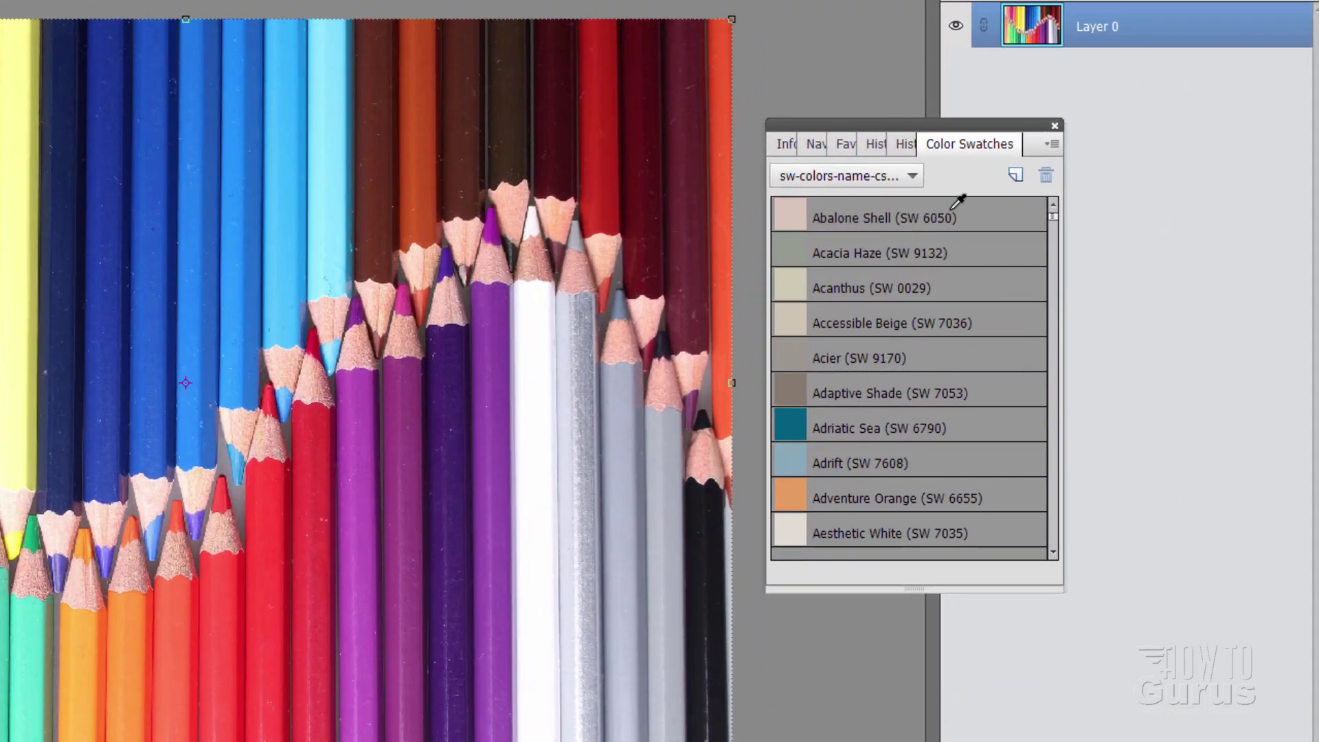
Step: Check the swatch set list, keep the sw-colors-name-csp-ase set, and open the panel menu
left_click(913, 173)
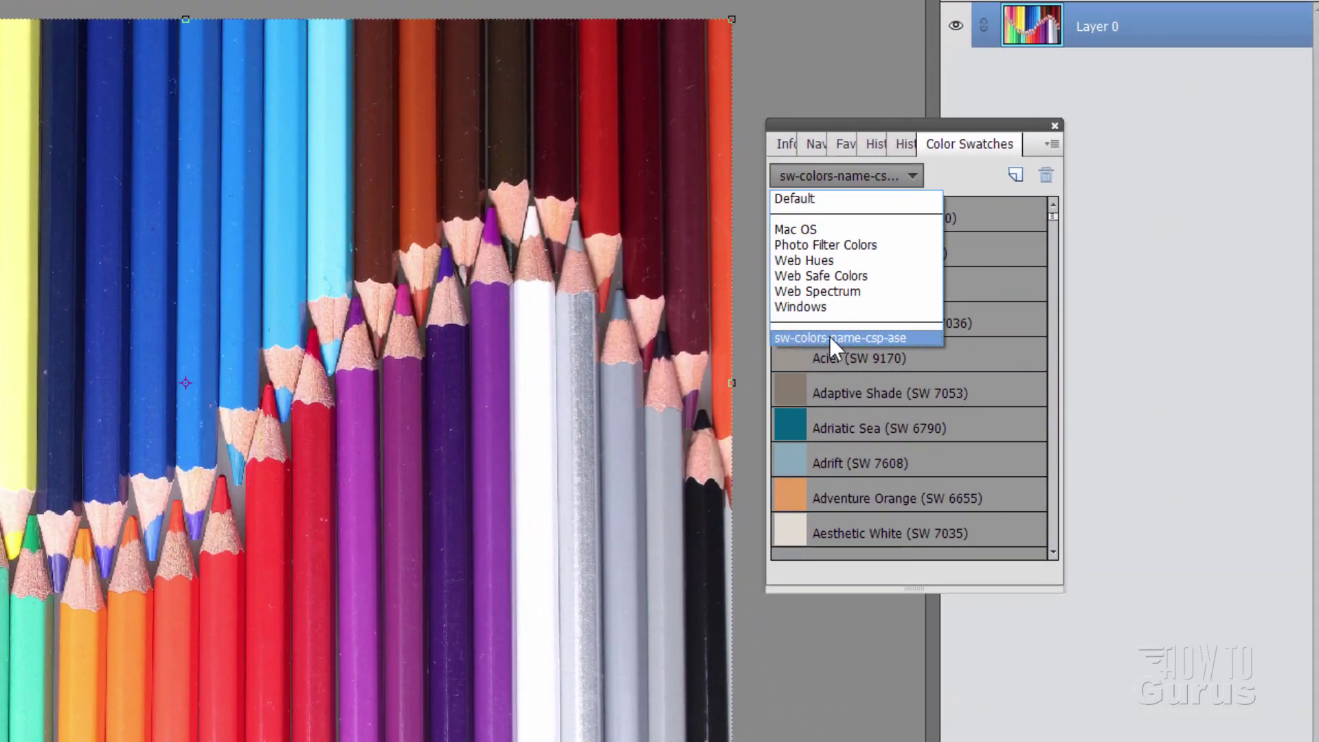
left_click(952, 175)
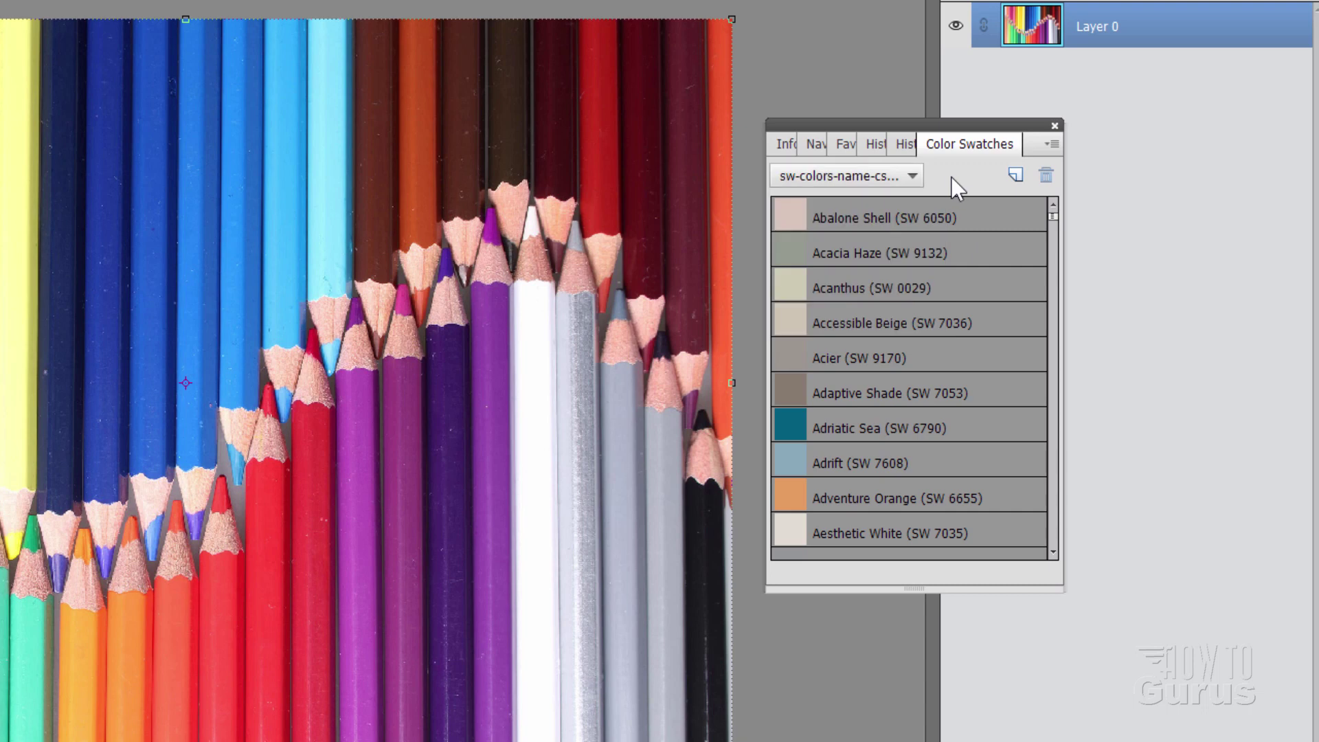
left_click(1051, 143)
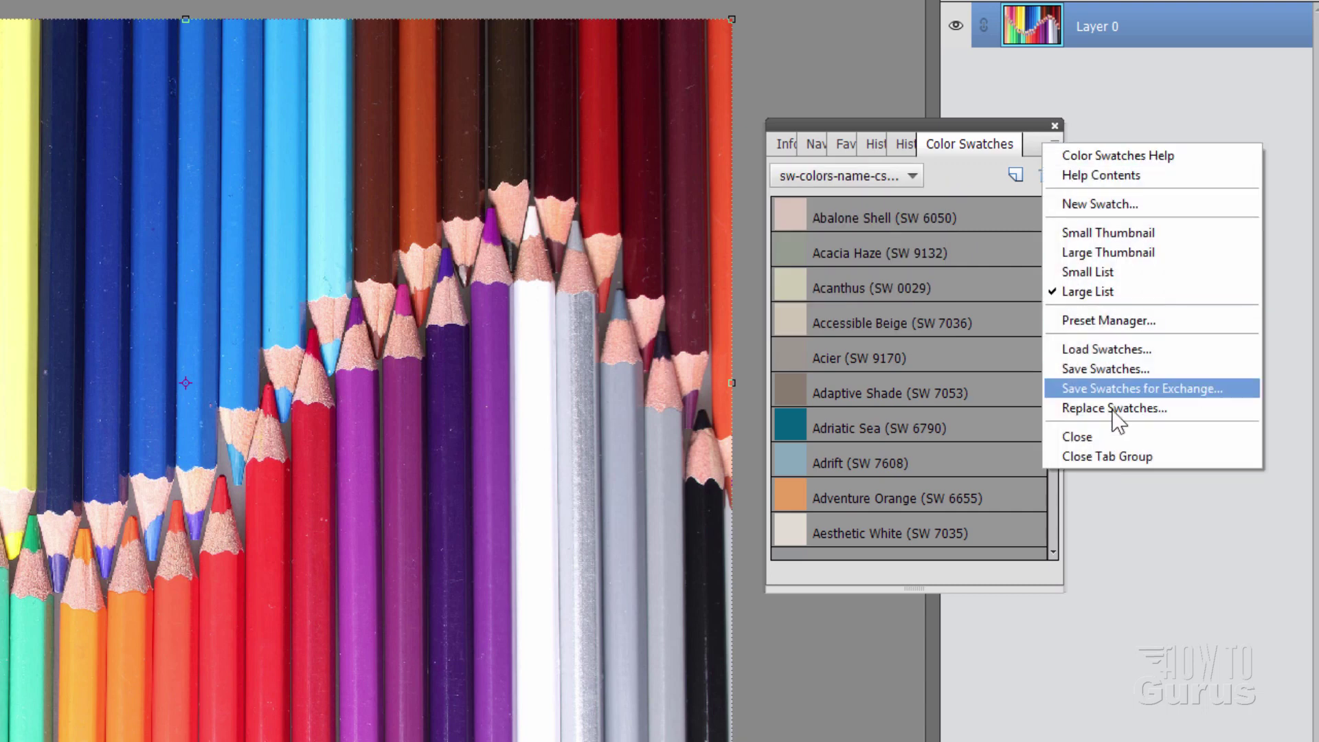